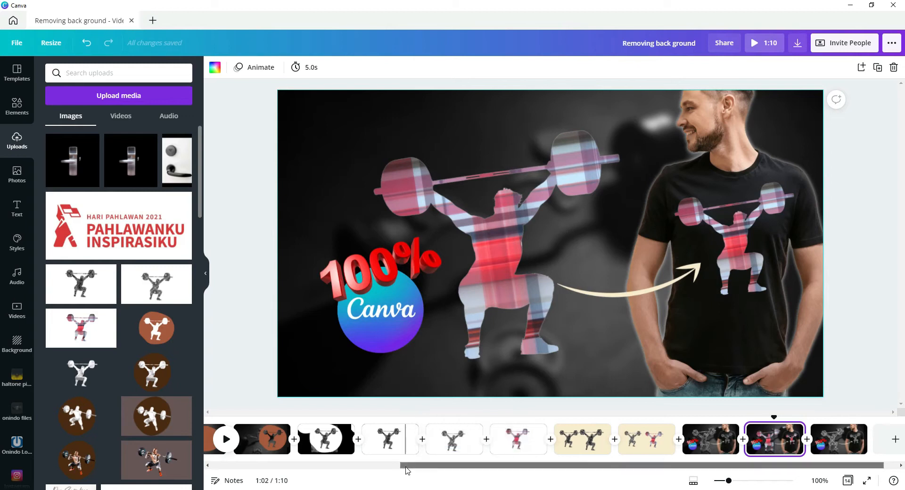
- Show the finished T-shirt design on page 1, and switch to Chrome to examine the Facebook post asking about the fill-in effect
drag(404, 467, 210, 468)
click(279, 436)
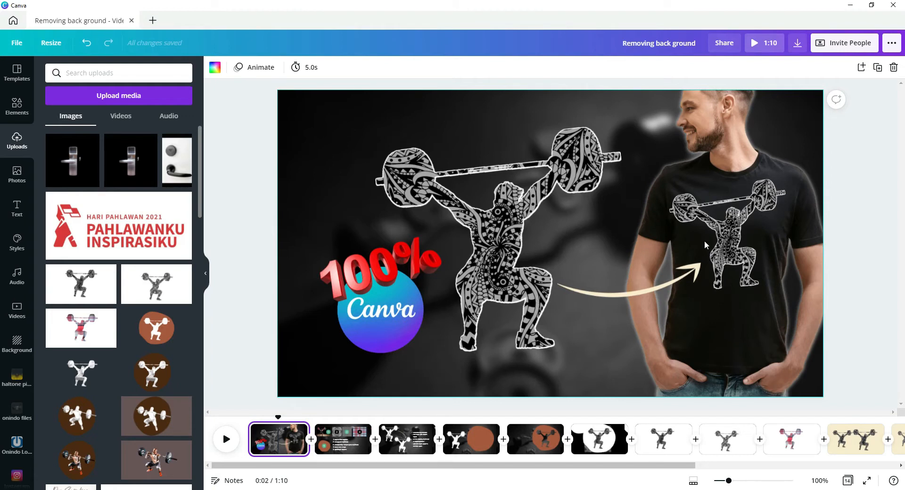
mouse_move(496, 489)
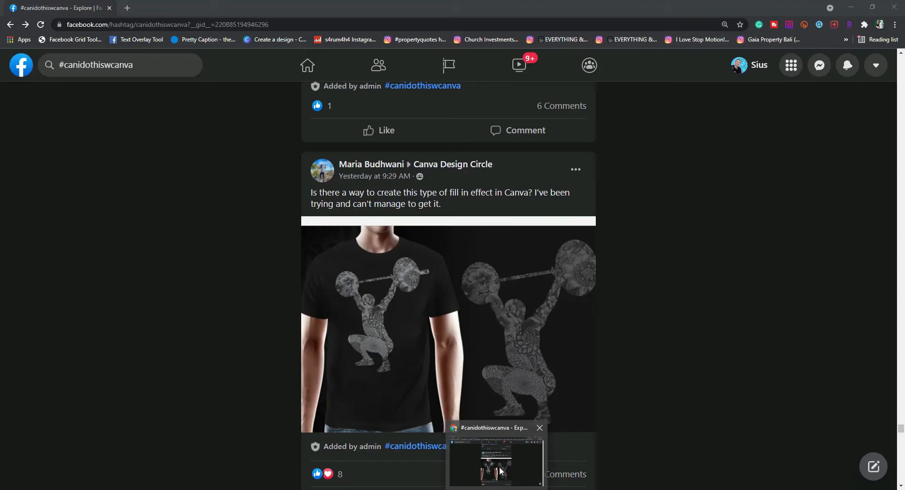
click(501, 470)
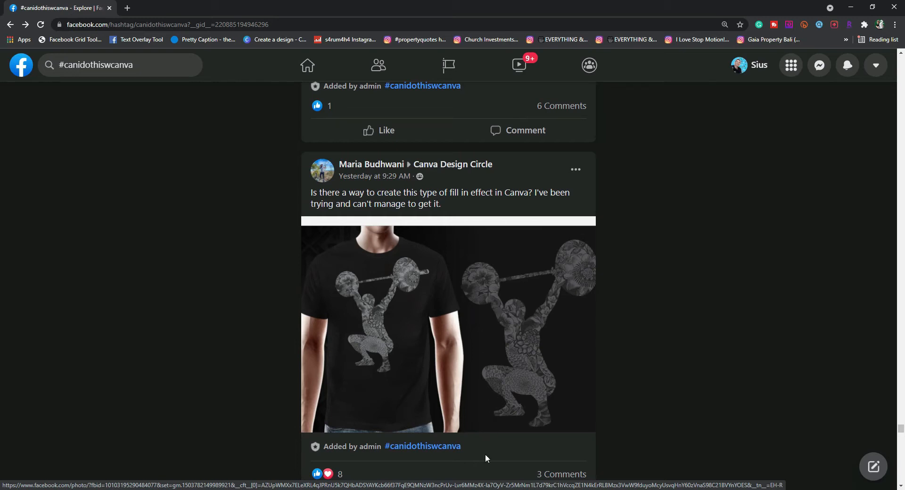
click(474, 489)
mouse_move(495, 489)
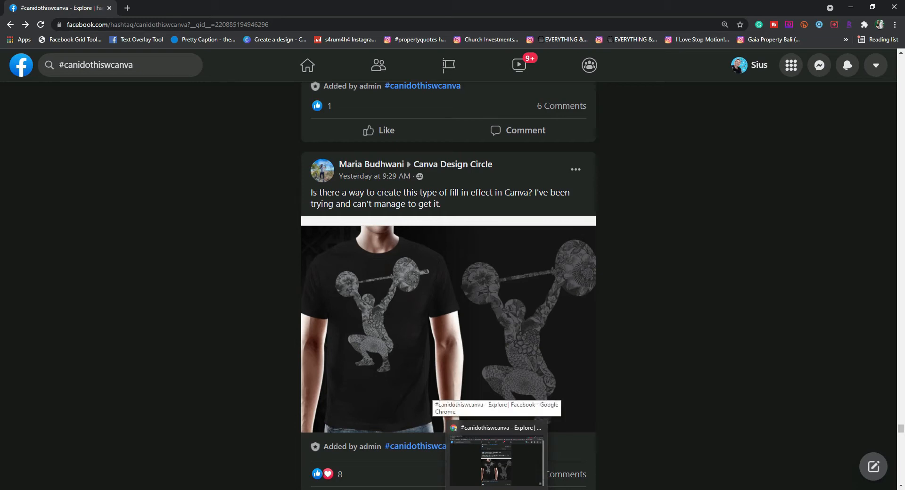
click(495, 488)
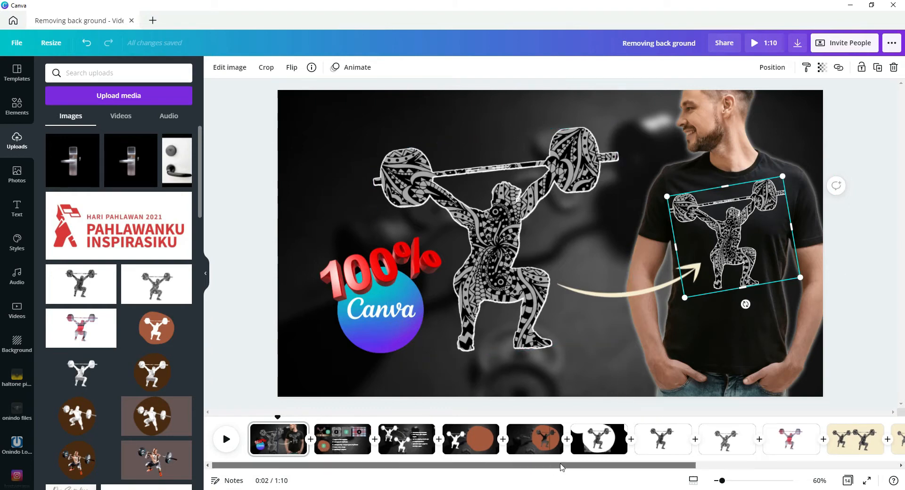
- Compare the plaid and snowflake versions of the T-shirt design on the last two pages with the first page
drag(551, 474, 753, 471)
click(753, 442)
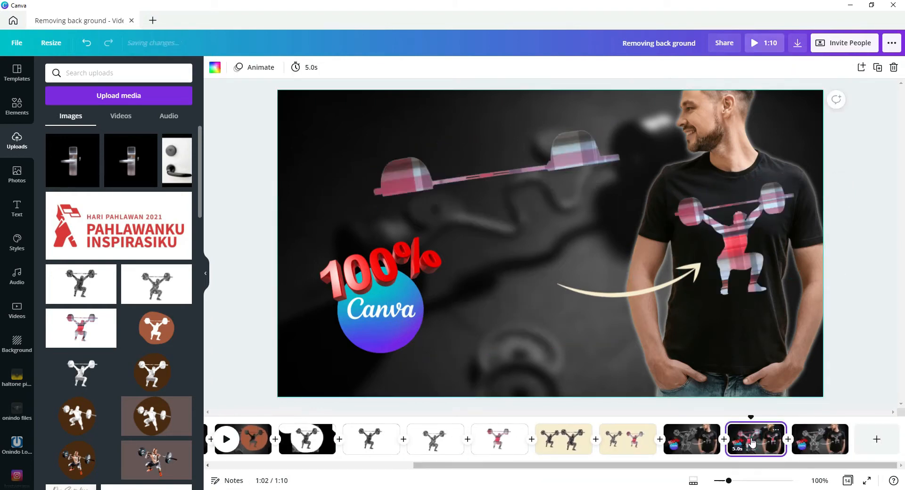
click(830, 438)
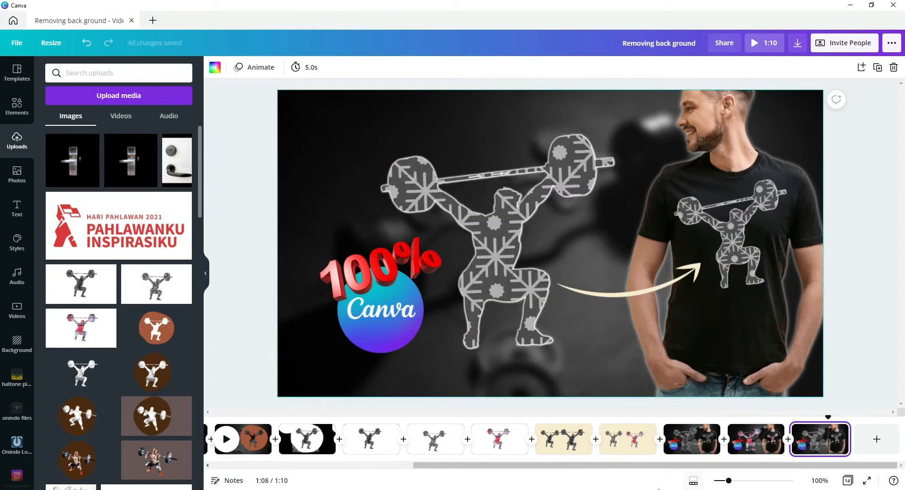
drag(658, 472, 343, 472)
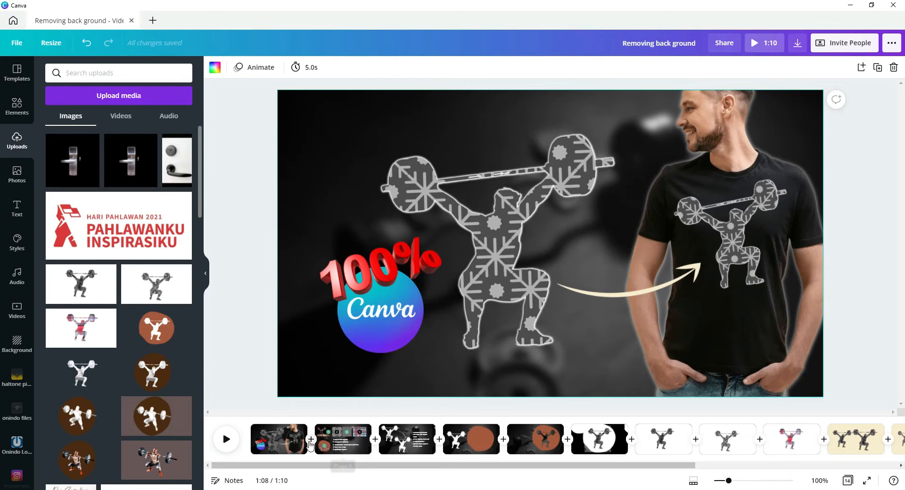
click(283, 441)
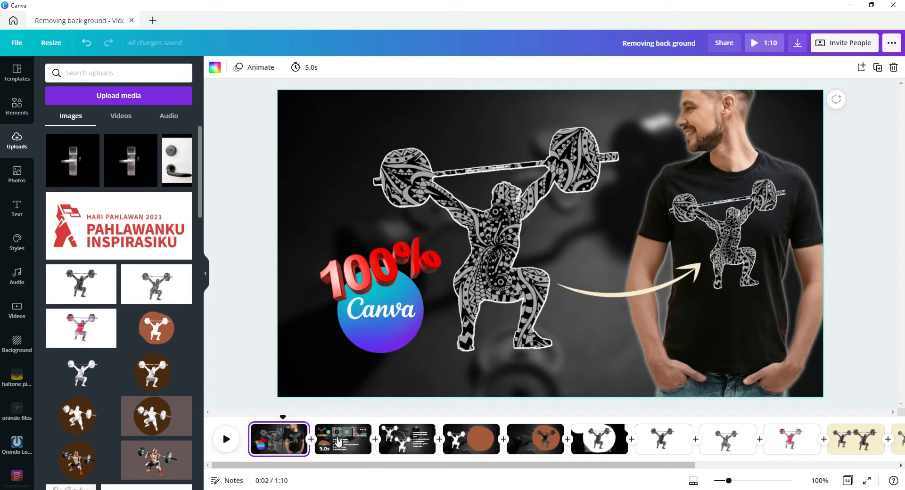
- Examine the list of required photos, patterns and shapes on page 2 and the silhouette instructions on page 3
click(337, 442)
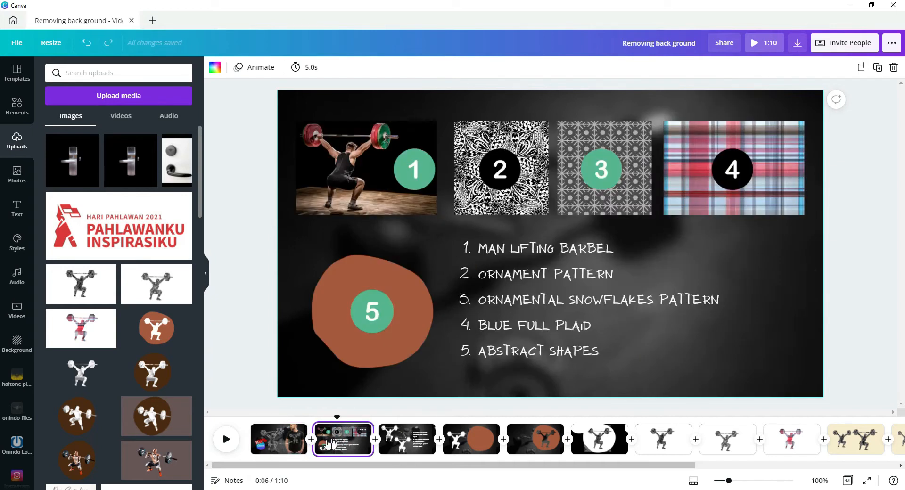
click(282, 439)
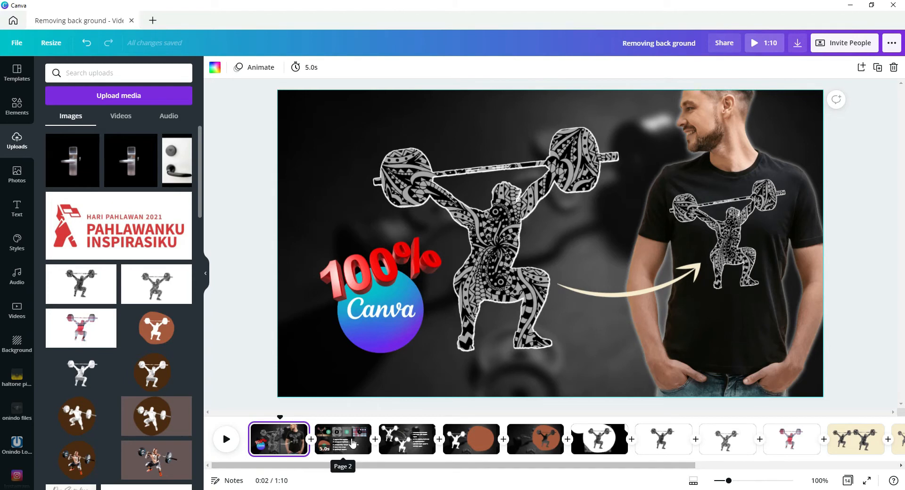
click(351, 441)
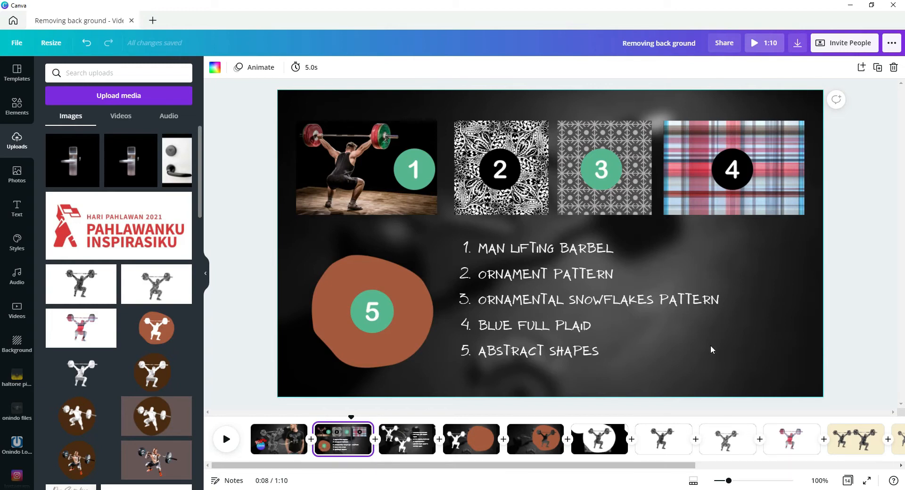
click(519, 275)
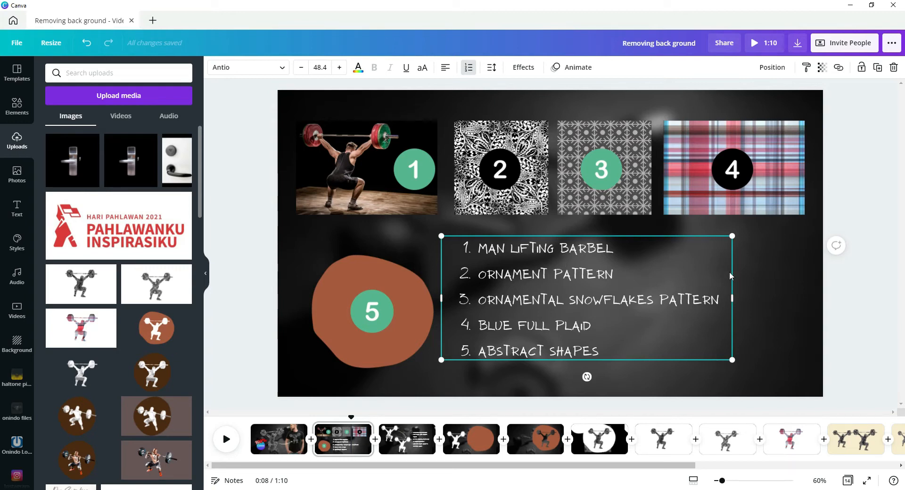
click(761, 260)
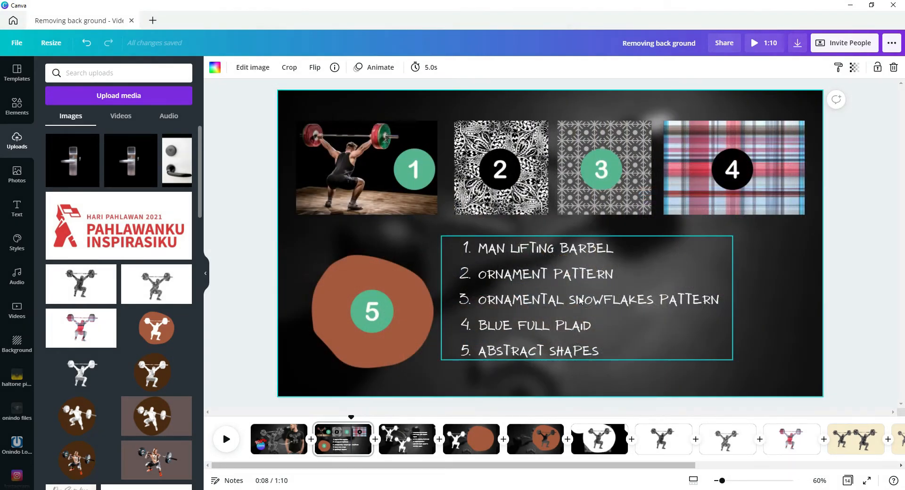
click(292, 438)
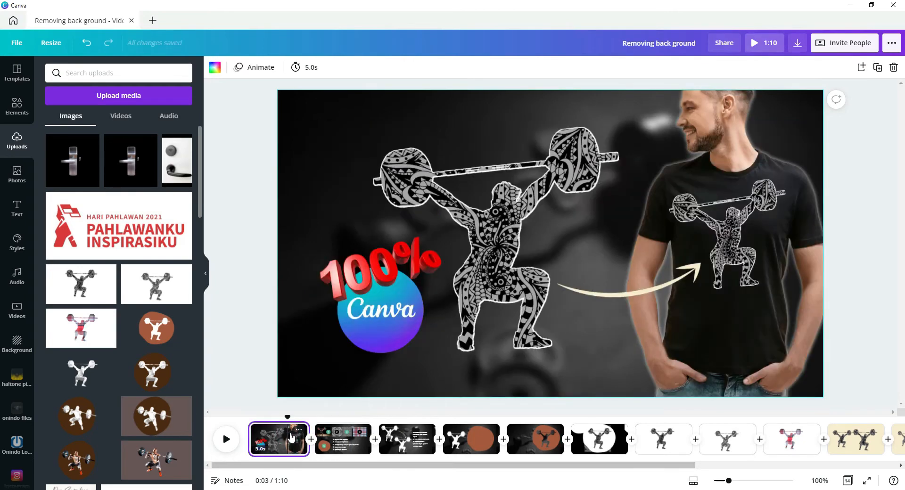
click(353, 448)
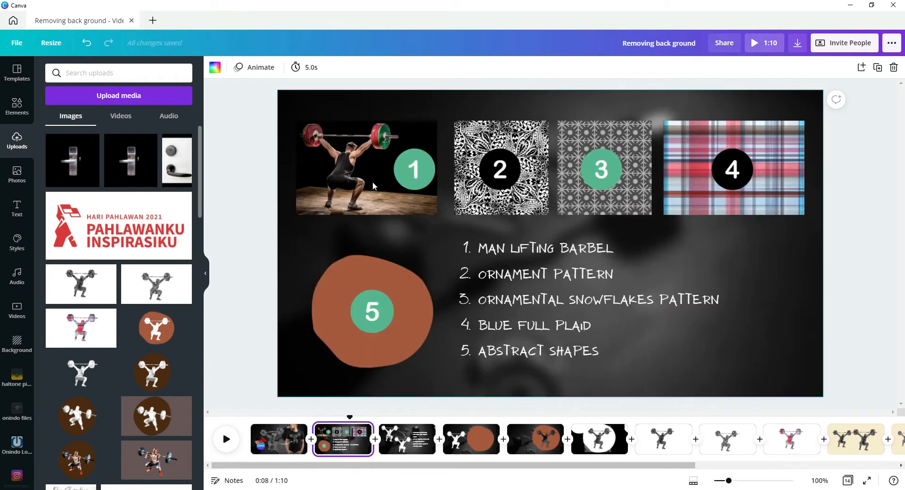
click(373, 180)
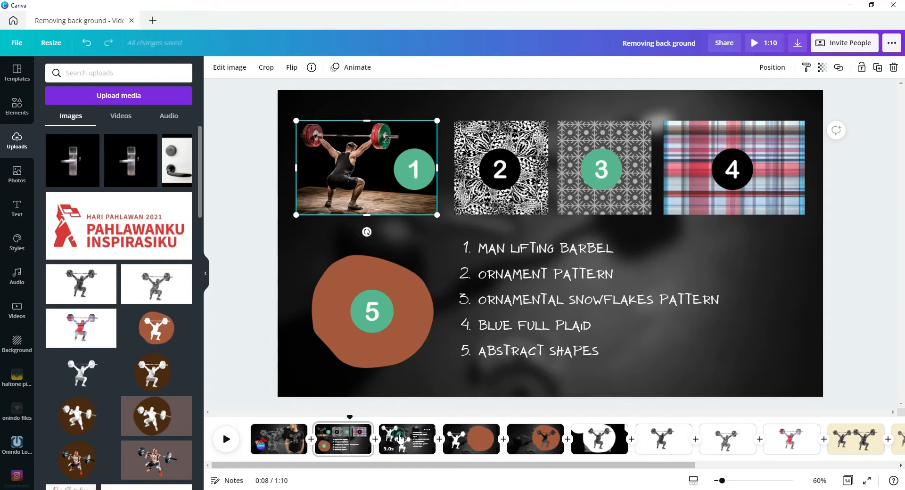
click(400, 439)
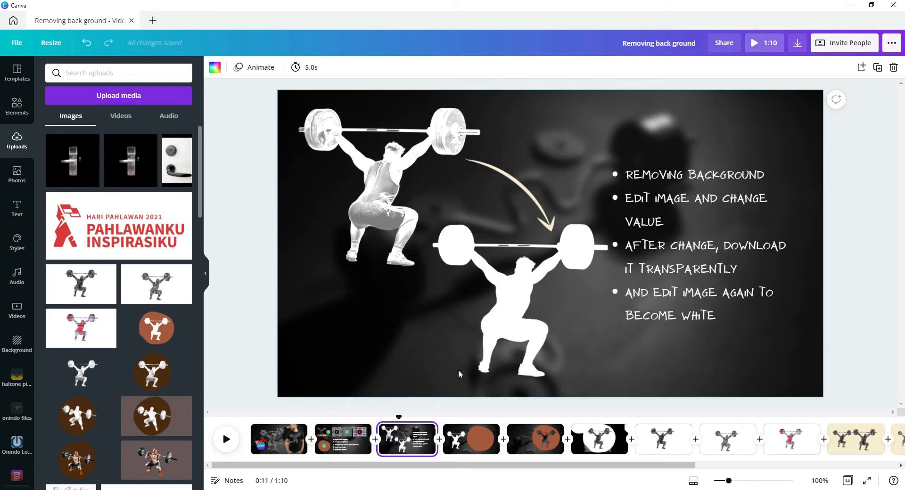
click(385, 194)
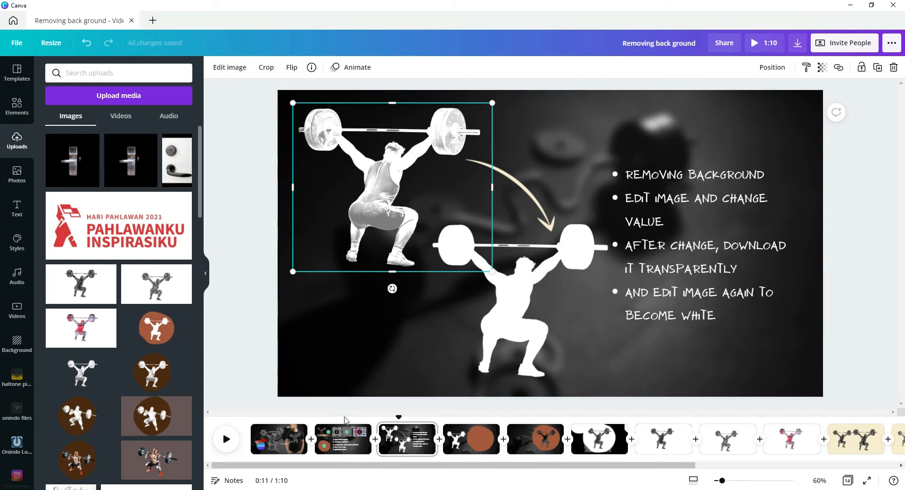
- Copy the man lifting barbell photo from page 2 and paste it onto page 3
click(335, 443)
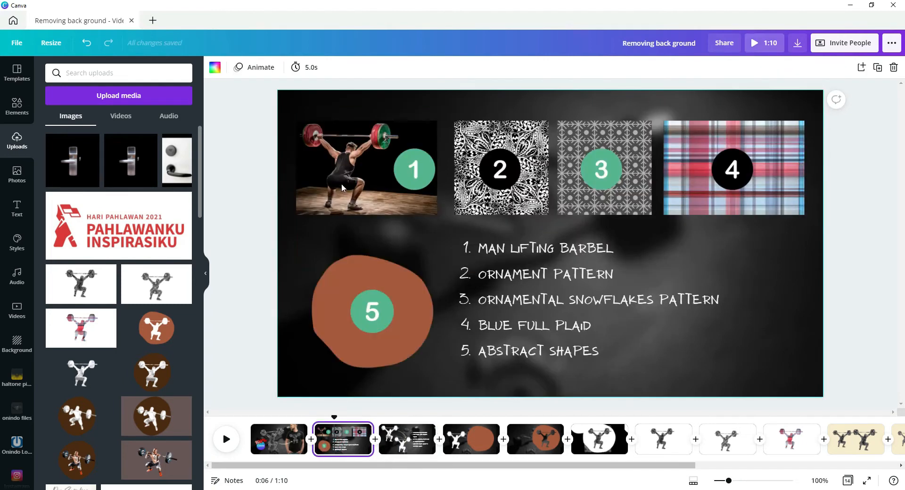
click(342, 188)
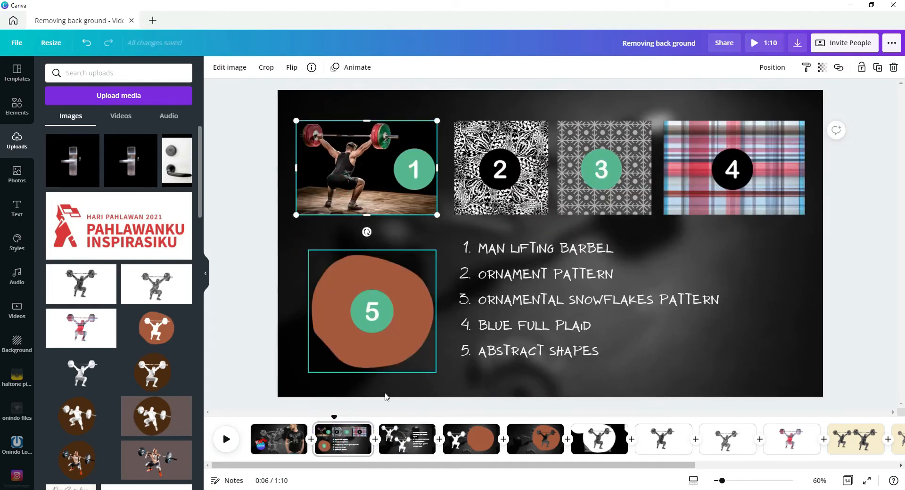
click(408, 440)
click(565, 240)
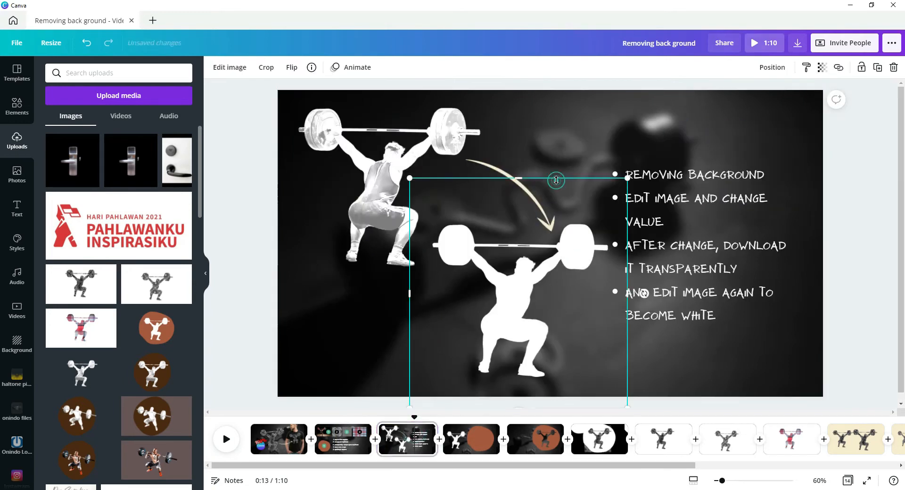
key(ctrl+v)
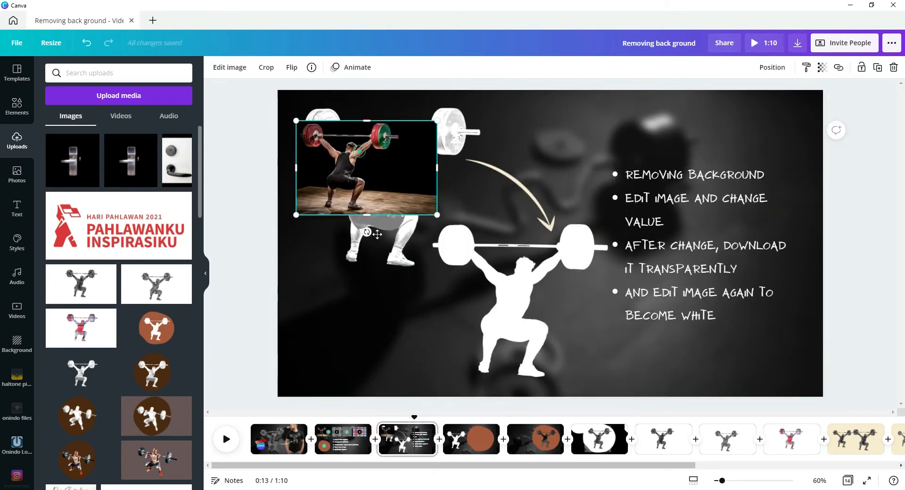
- Move the pasted weightlifter photo down the page and enlarge it
drag(361, 151, 392, 284)
drag(465, 255, 566, 187)
drag(489, 246, 489, 247)
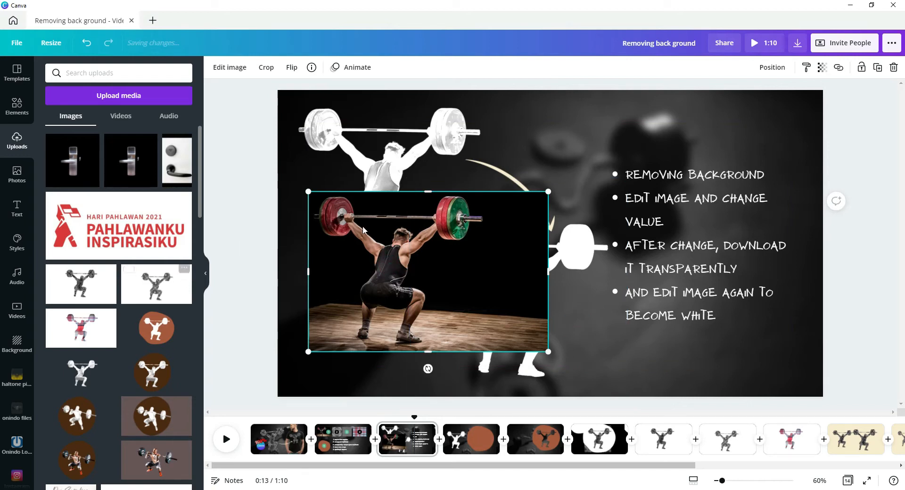
- Remove the background from the weightlifter photo with Background Remover and apply the result
click(230, 68)
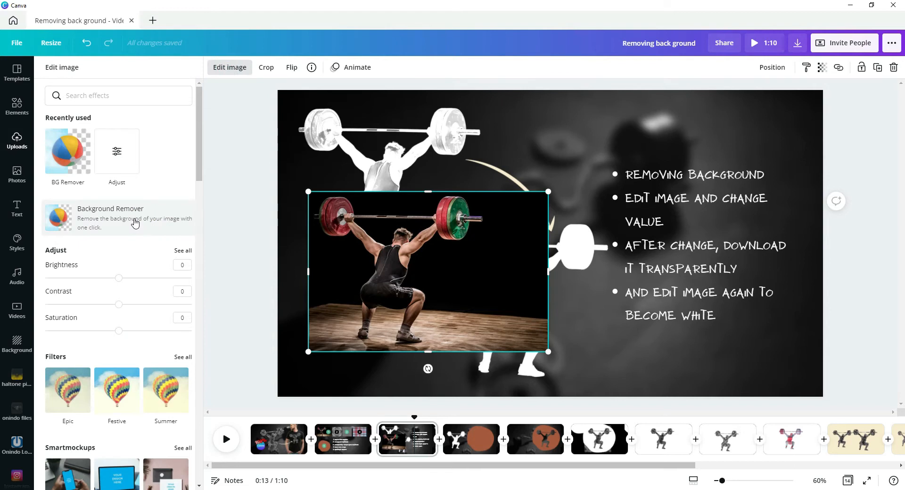
click(136, 219)
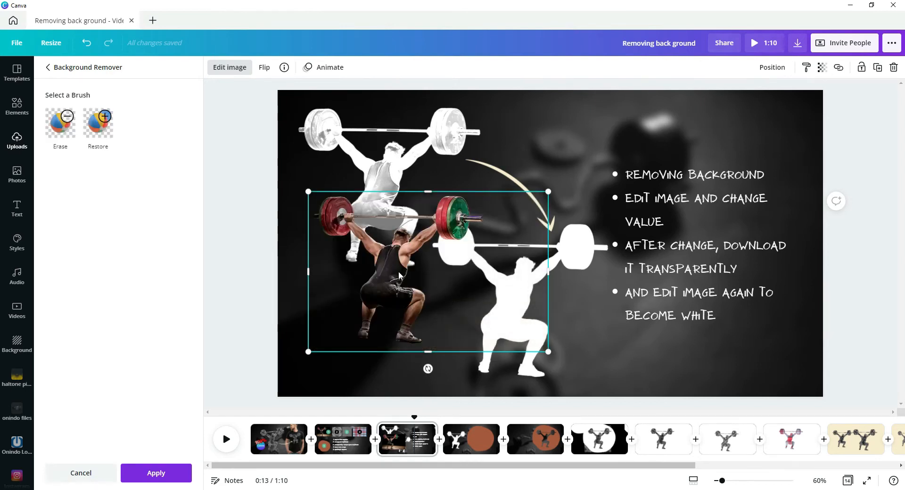
drag(395, 270, 592, 266)
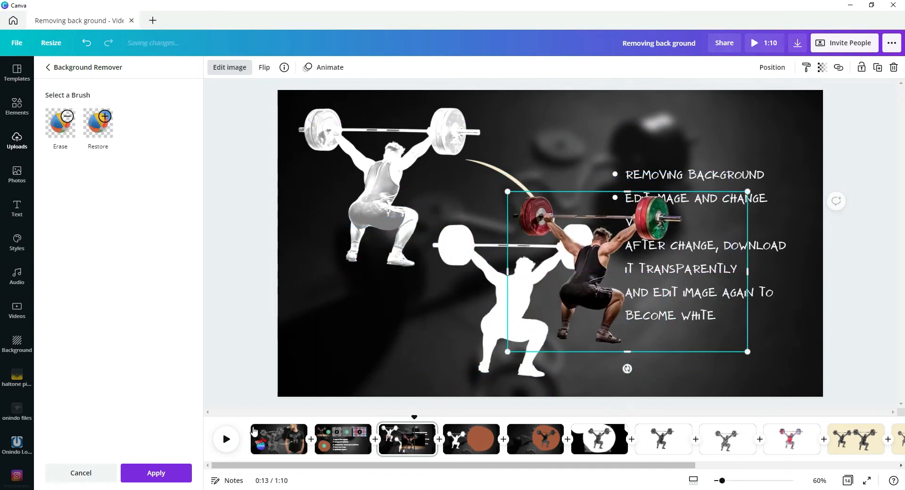
click(163, 474)
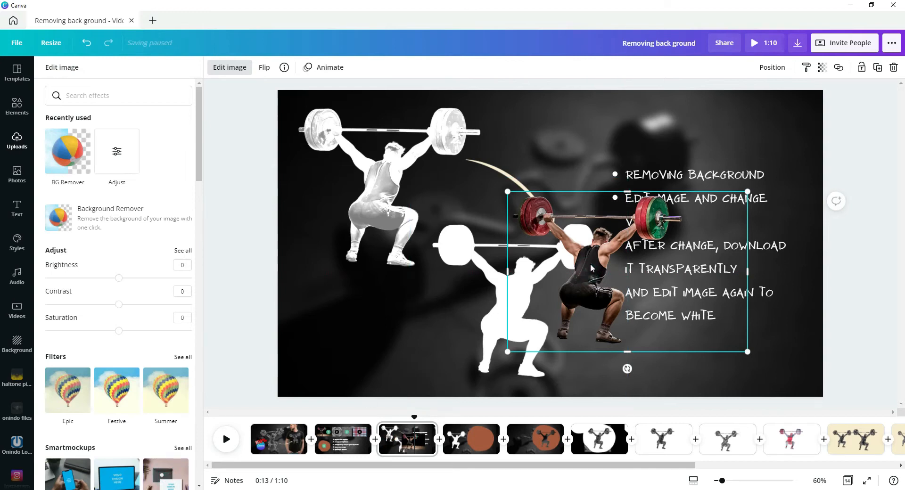
- Position the weightlifter cutout in the lower-left area of page 3, beneath the grey weightlifter
drag(586, 270, 378, 289)
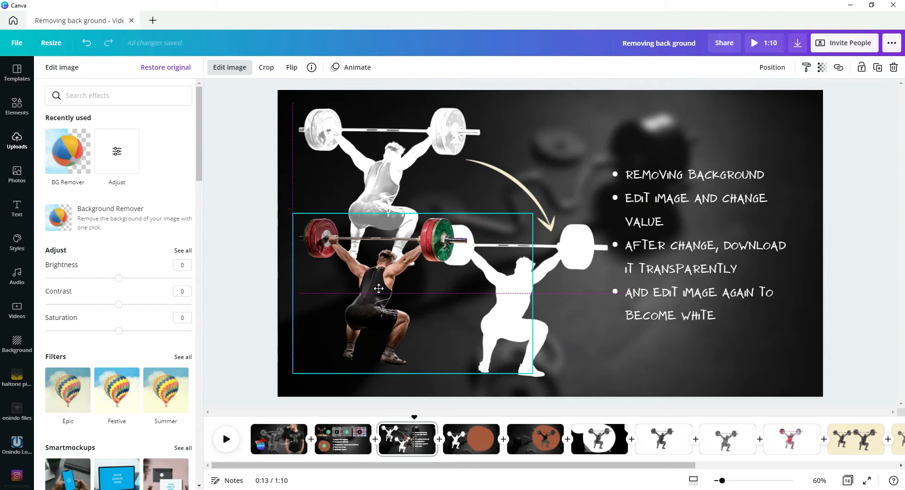
drag(379, 288, 394, 271)
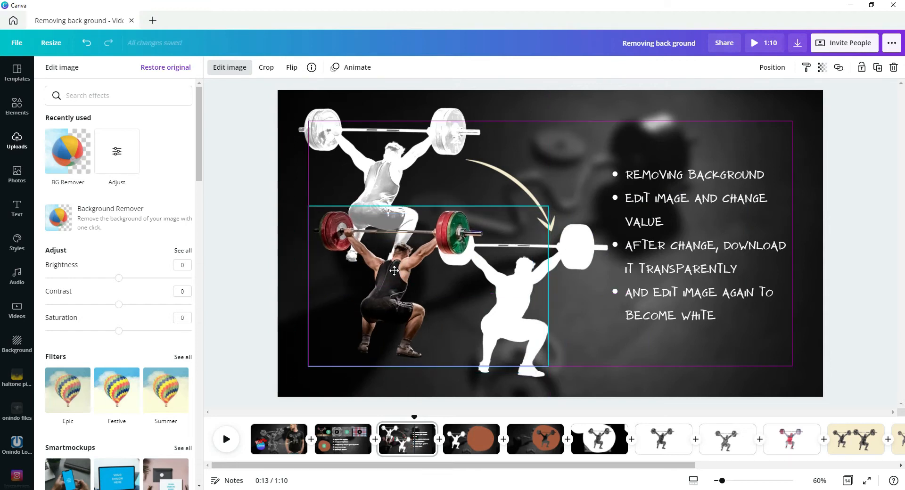
drag(395, 271, 378, 292)
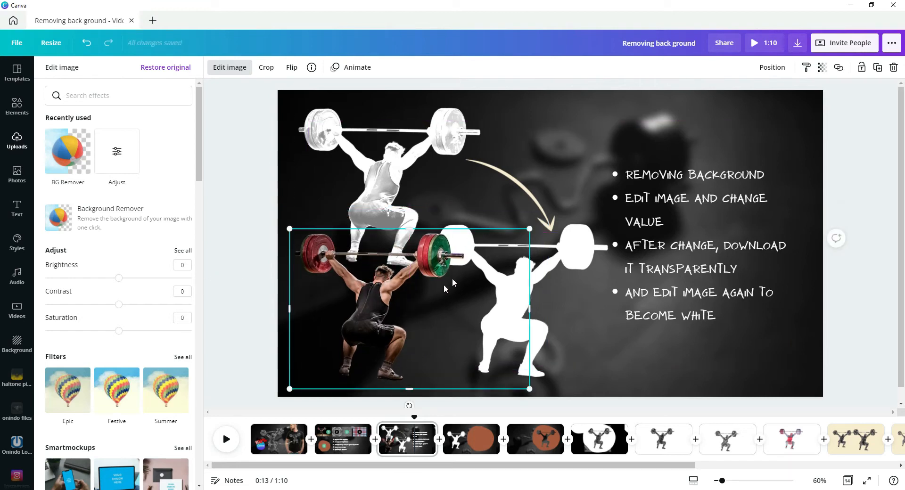
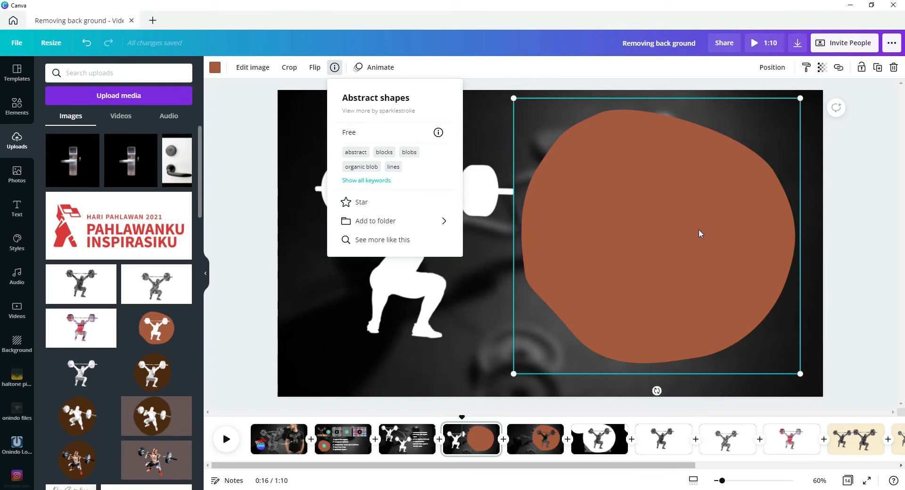
- Place the white weightlifter silhouette over the middle of the brown abstract shape on page 4
click(430, 293)
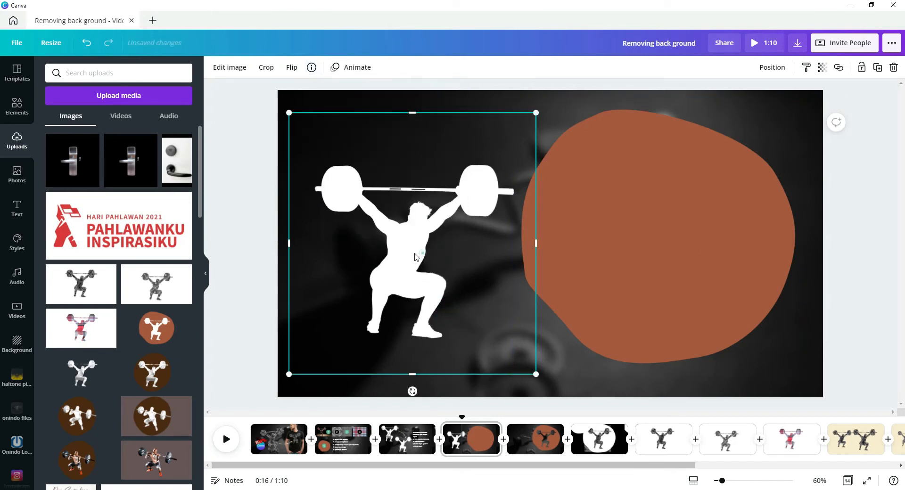
drag(415, 256, 397, 257)
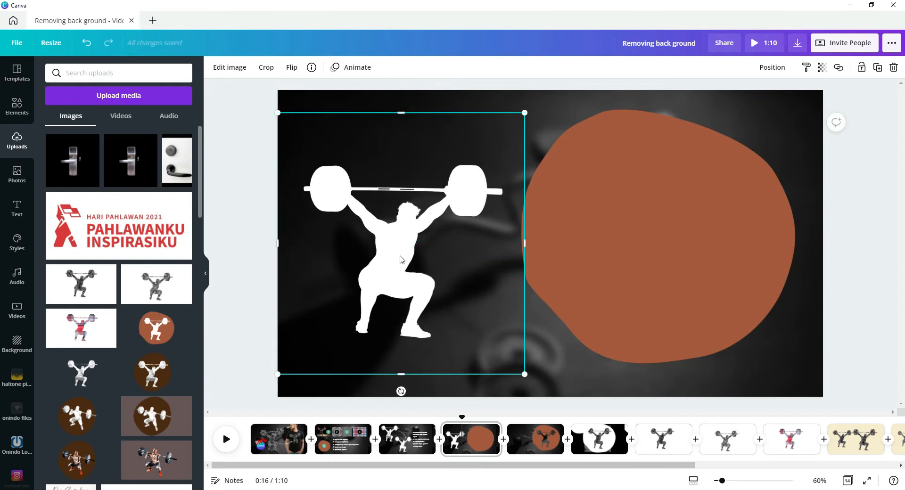
drag(396, 256, 656, 244)
click(527, 243)
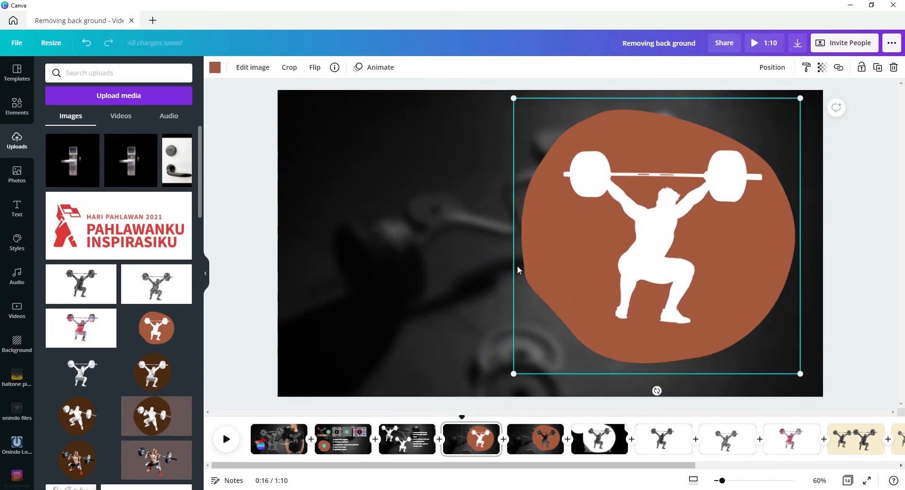
- Search the elements library for "blob" and find the free brown abstract shape among the results
click(535, 251)
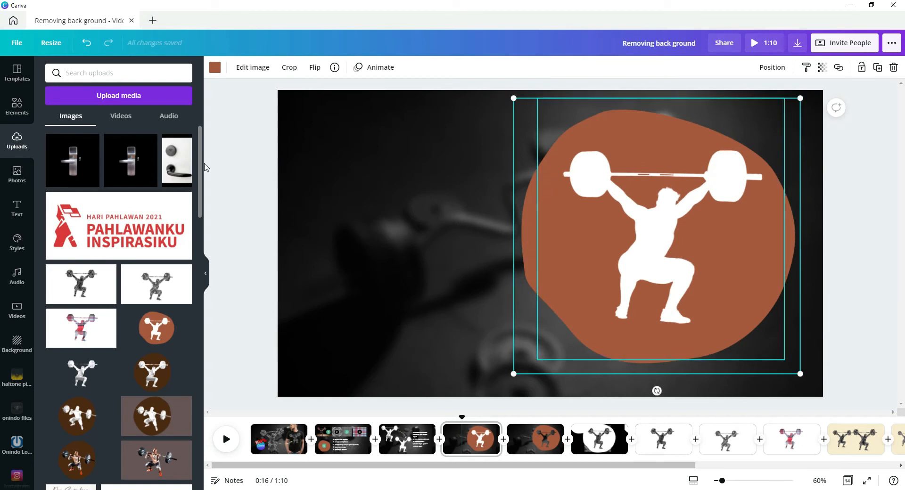
click(17, 106)
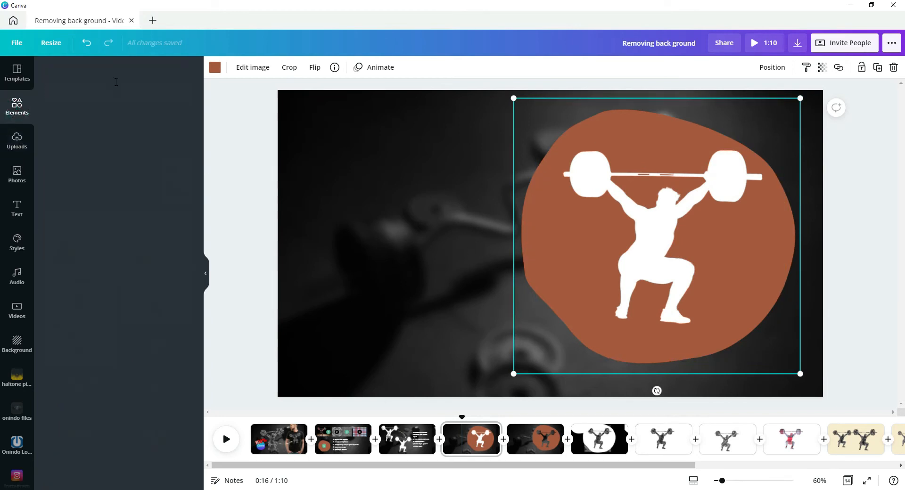
click(109, 70)
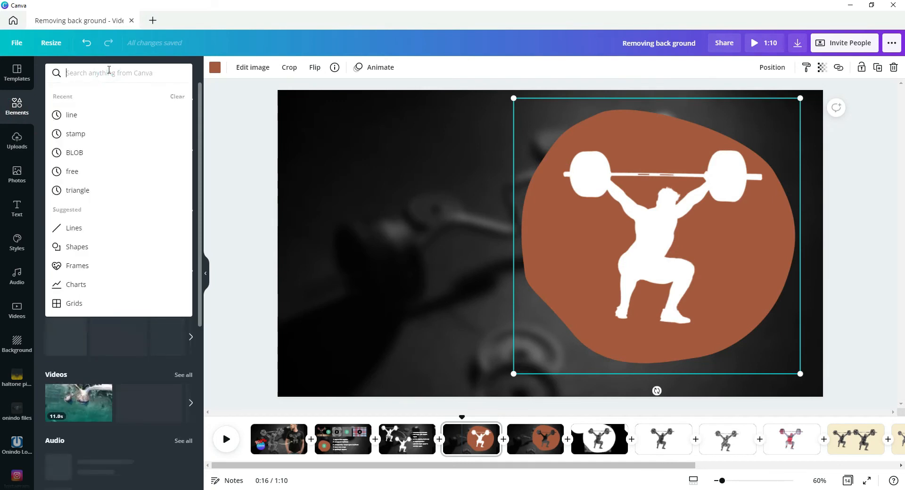
text(blob)
key(Return)
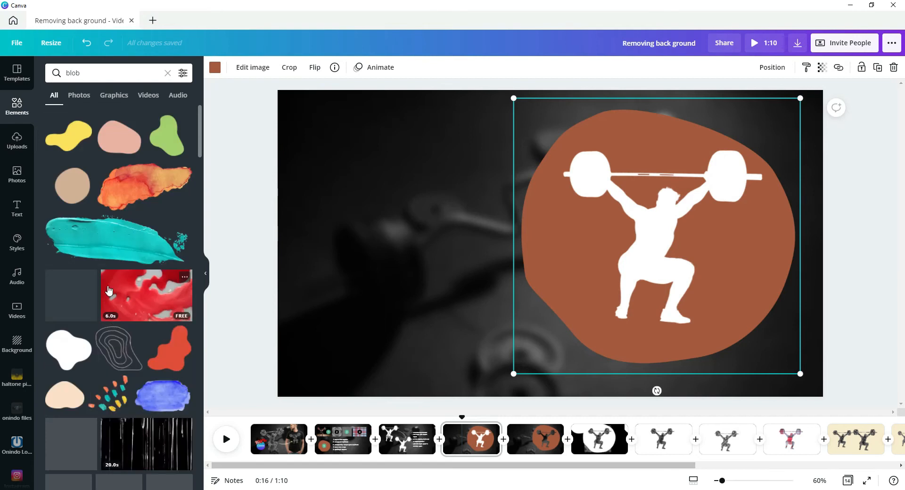
scroll(83, 257, down, 3)
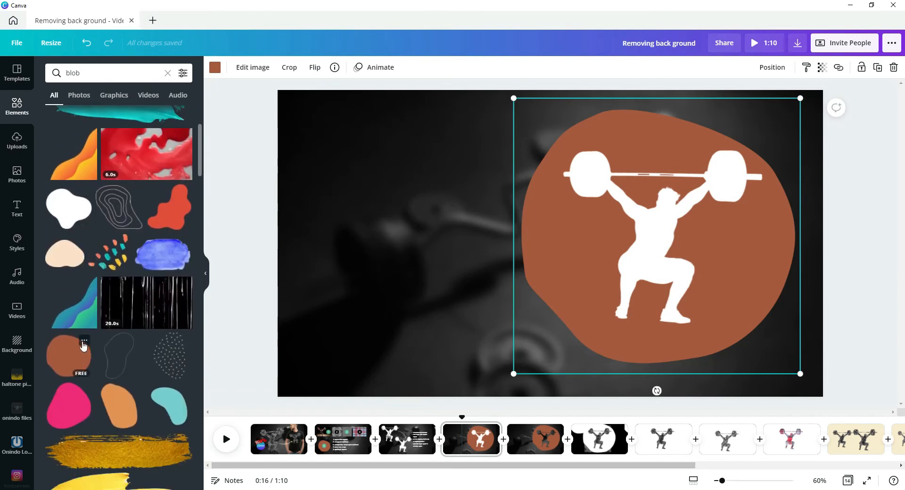
- Insert the free brown abstract shape on page 4 beside the existing one as a trial, and delete it again
click(83, 342)
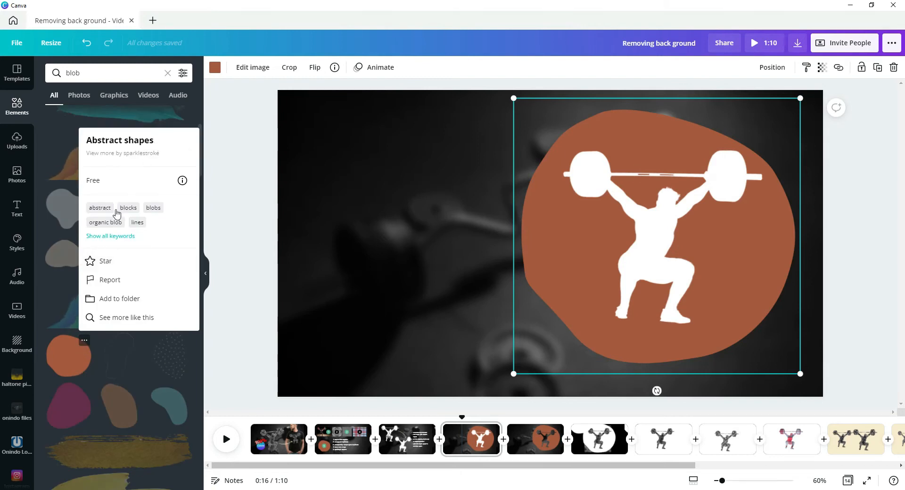
click(73, 361)
click(73, 362)
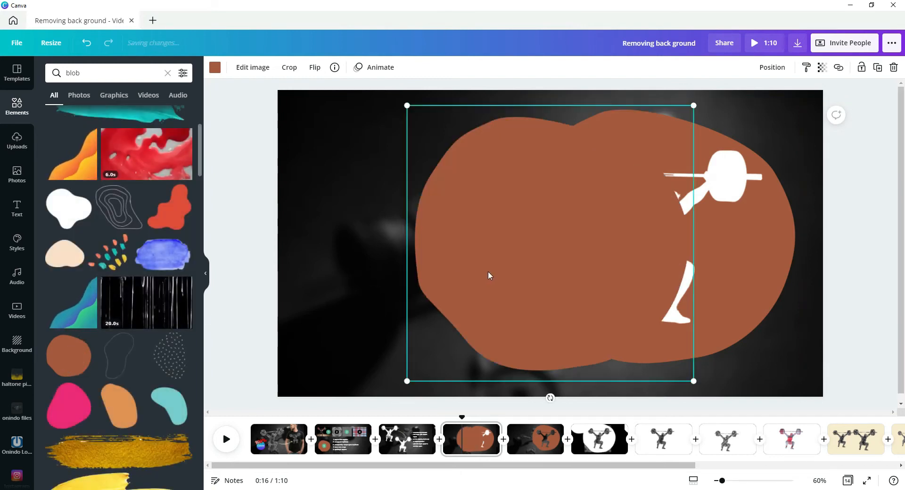
drag(519, 261, 401, 259)
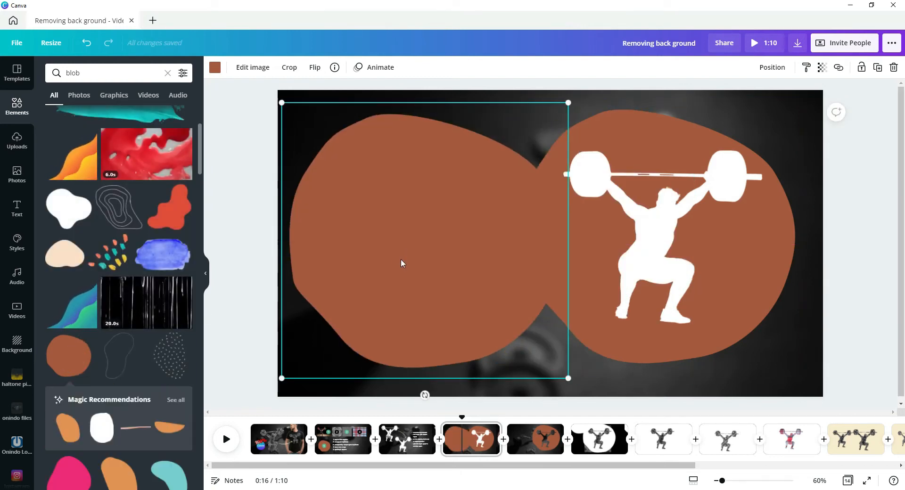
key(Delete)
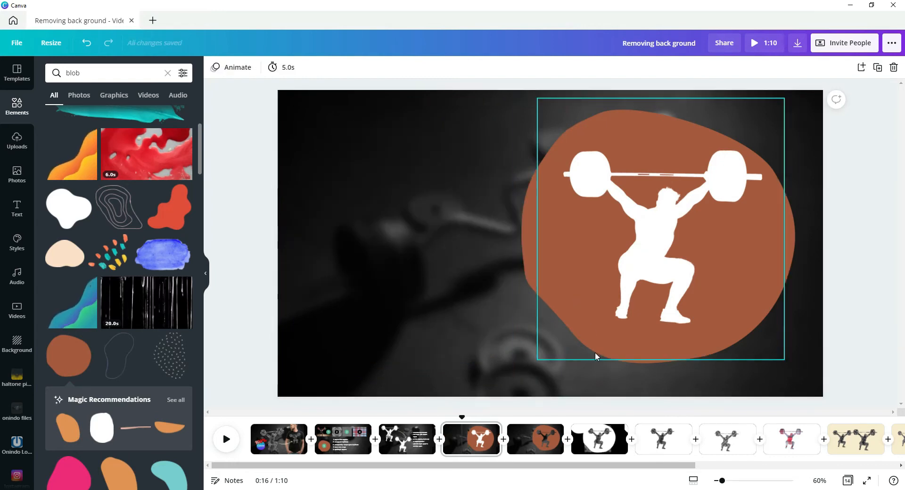
- Group the white weightlifter silhouette with the brown shape and move the group to the middle of page 4
drag(446, 112, 803, 371)
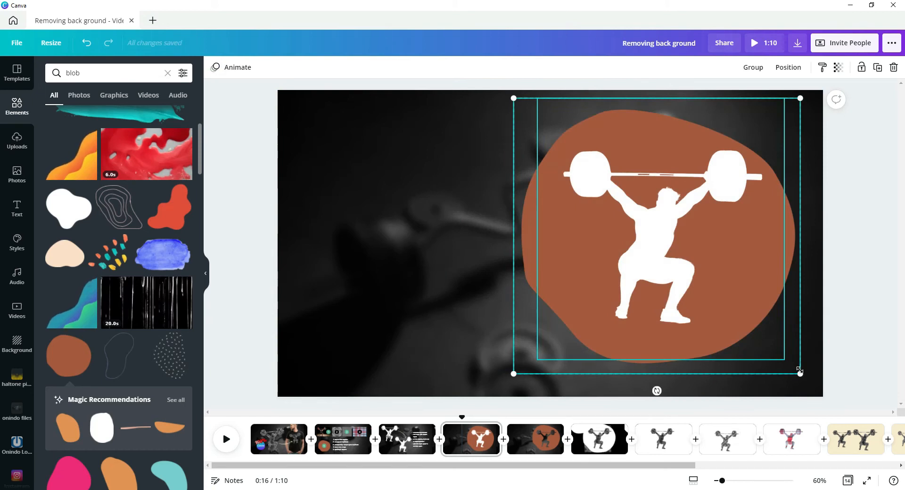
key(ctrl+g)
drag(728, 267, 613, 274)
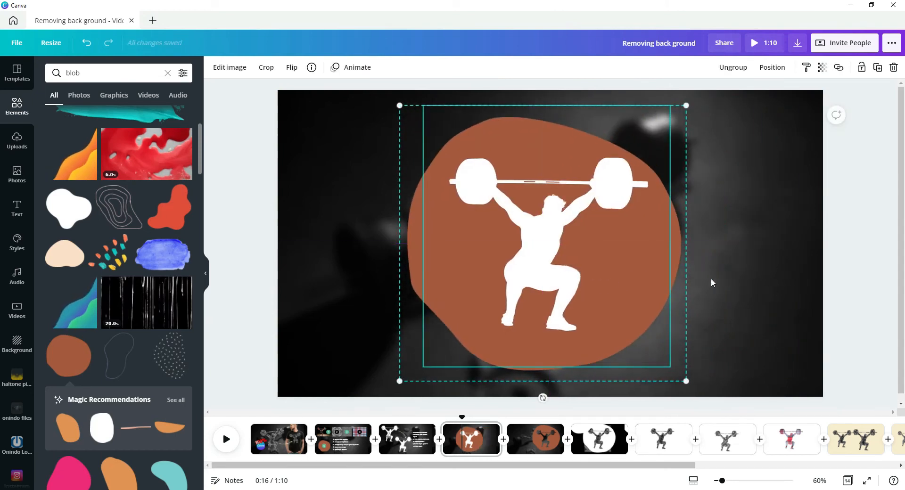
- Set up a PNG download of page 4 only with a transparent background, and close the settings without downloading
click(798, 43)
click(864, 109)
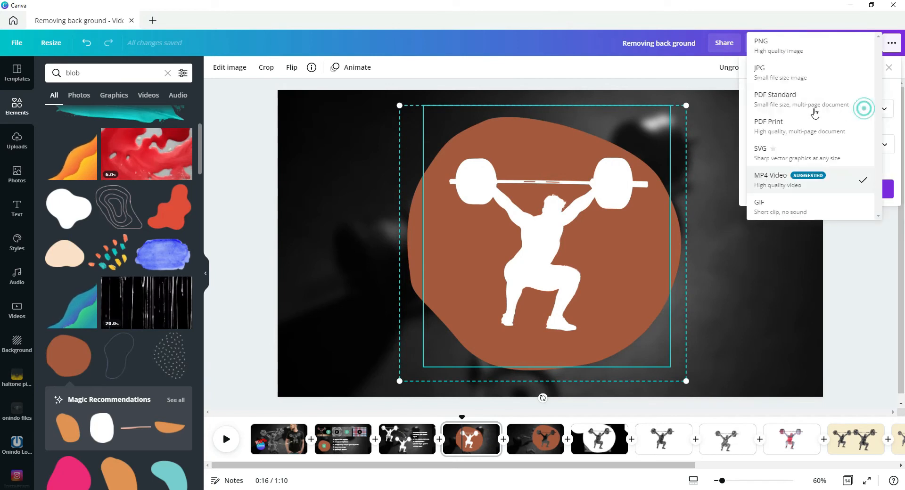
click(800, 51)
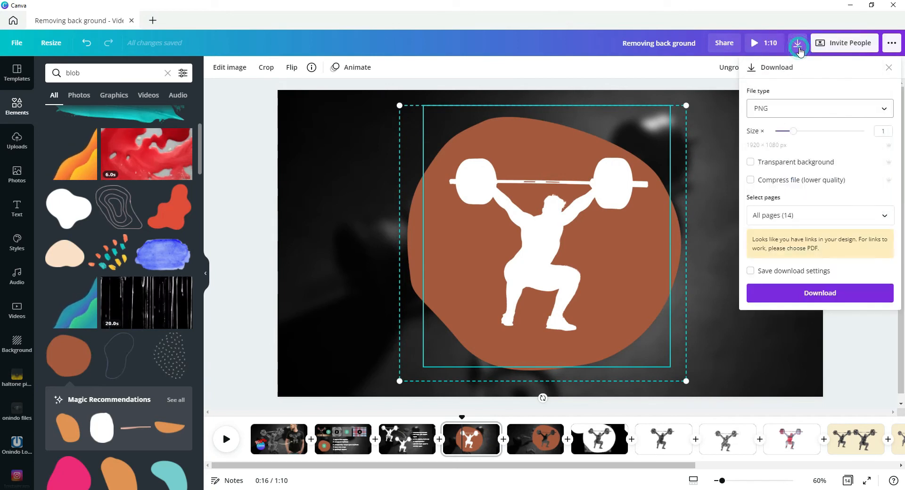
click(795, 164)
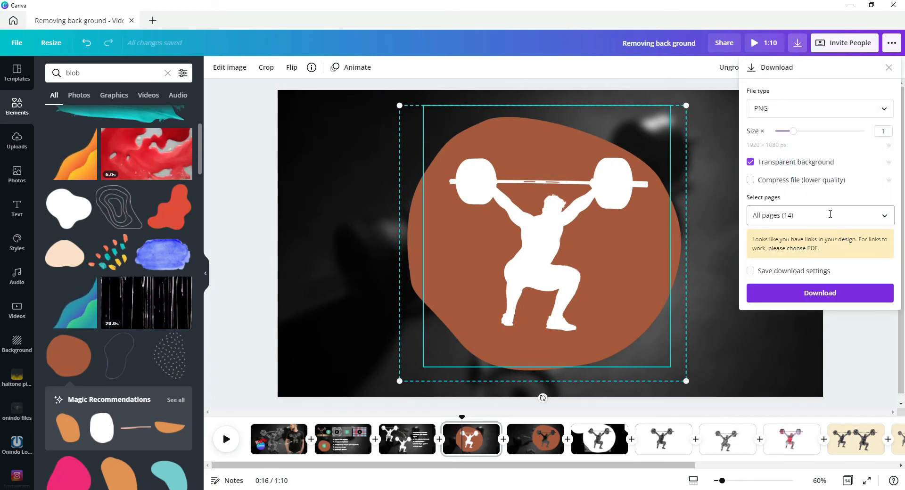
click(885, 217)
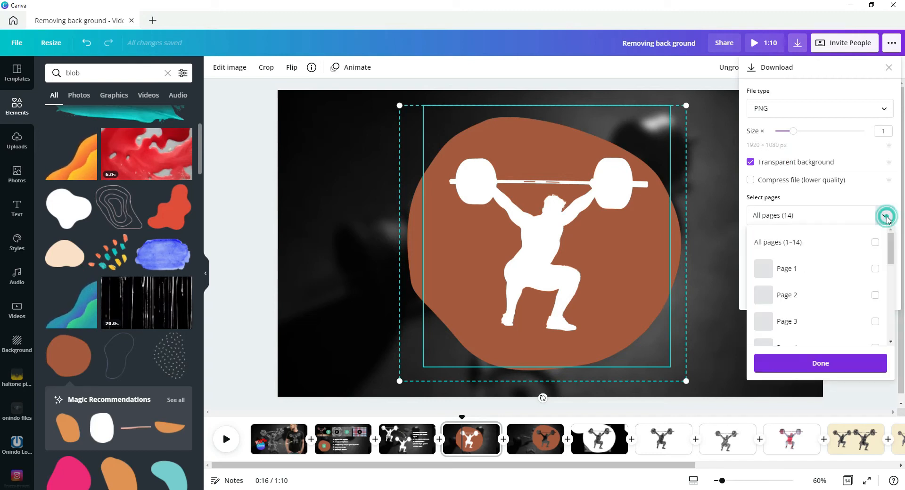
scroll(873, 303, down, 2)
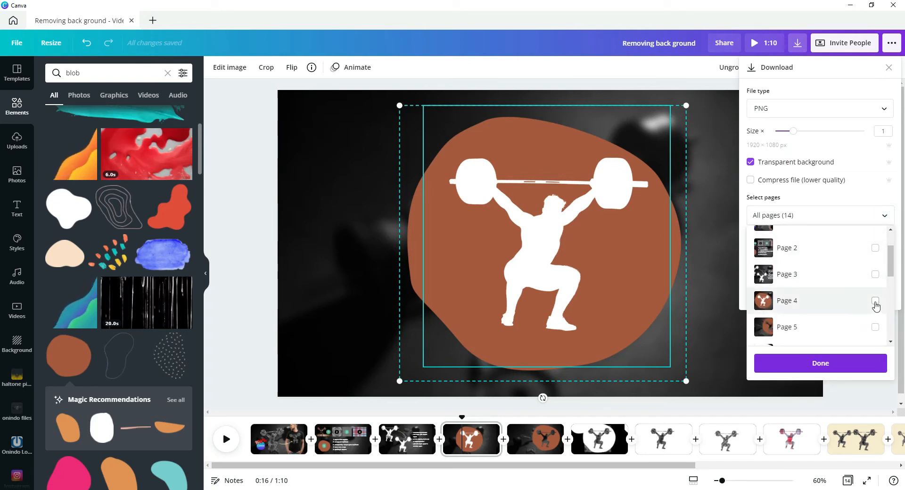
click(875, 302)
click(850, 364)
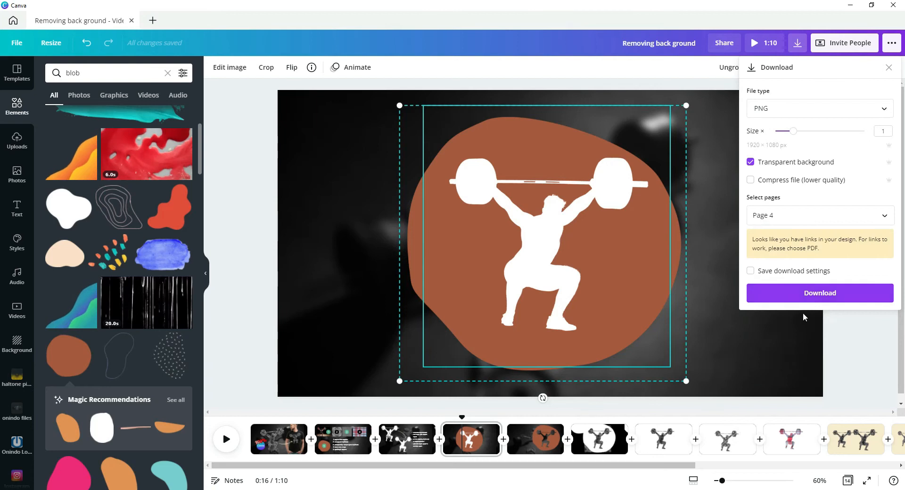
click(753, 330)
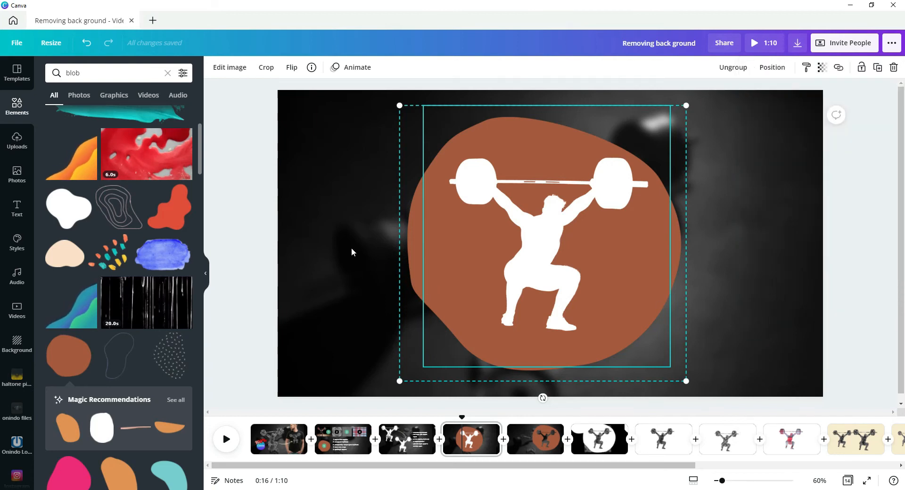
- Undo the changes on page 4 back to before the white silhouette was placed on the brown shape
key(ctrl+z)
key(ctrl+z)
key(ctrl+z)
key(ctrl+z)
key(ctrl+z)
key(ctrl+z)
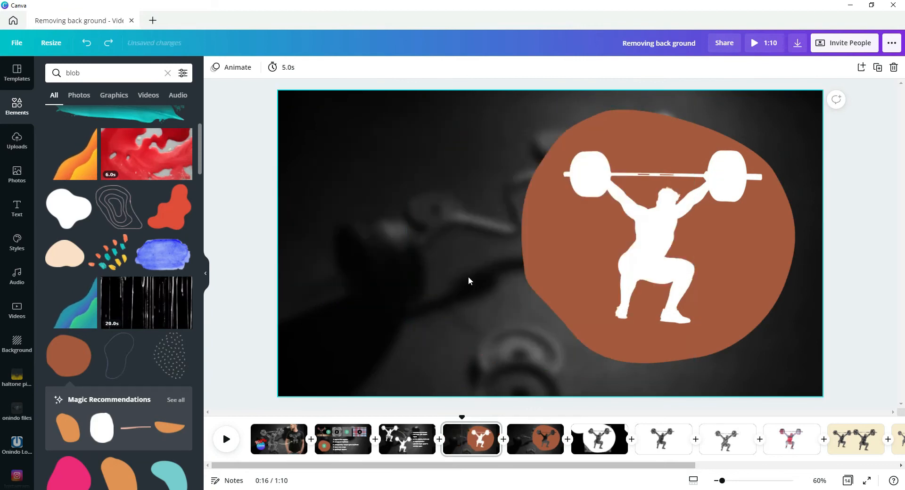
click(680, 259)
click(608, 385)
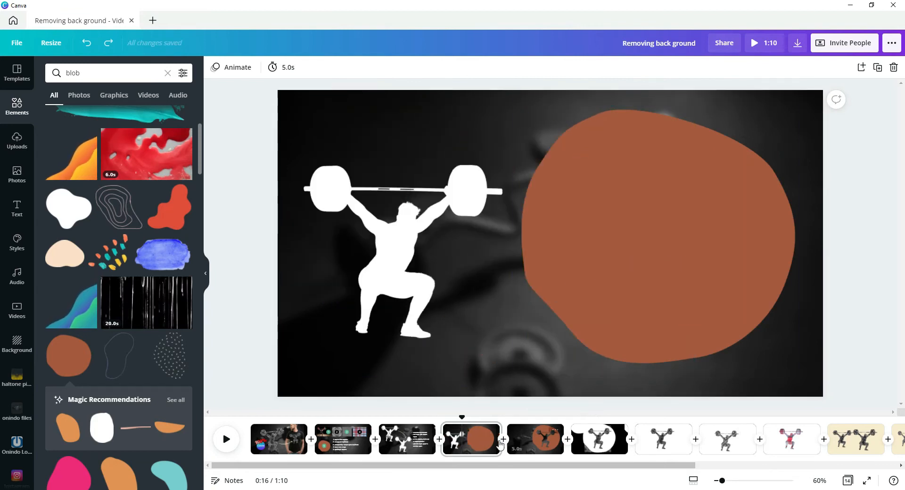
- Insert the uploaded image of the white weightlifter on a brown shape on page 5, left of the large cutout shape
click(529, 443)
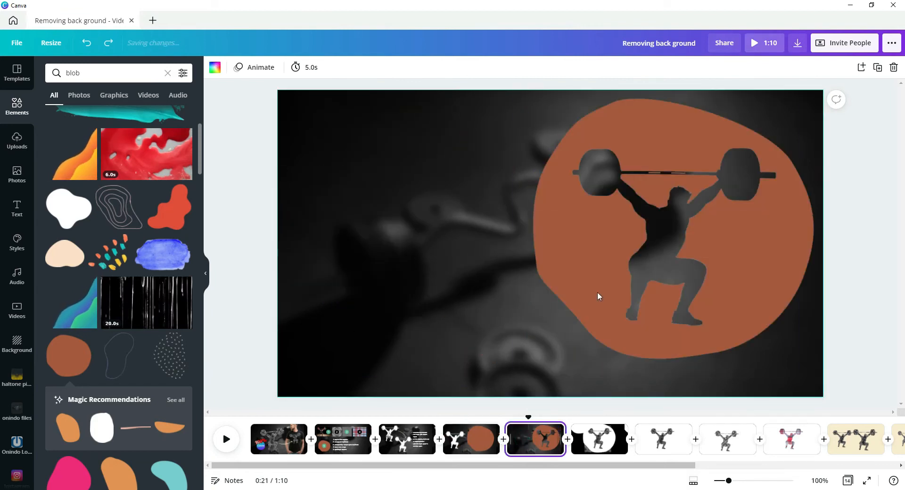
click(615, 216)
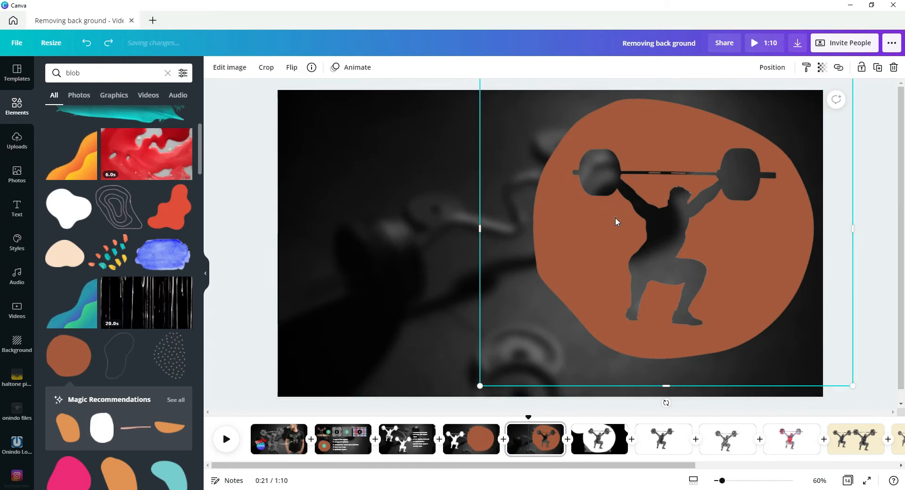
click(17, 140)
scroll(164, 343, down, 1)
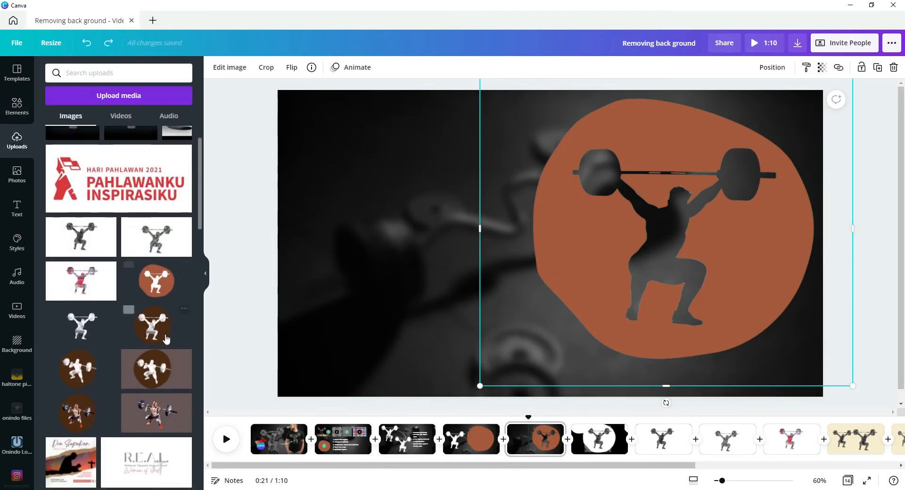
click(157, 294)
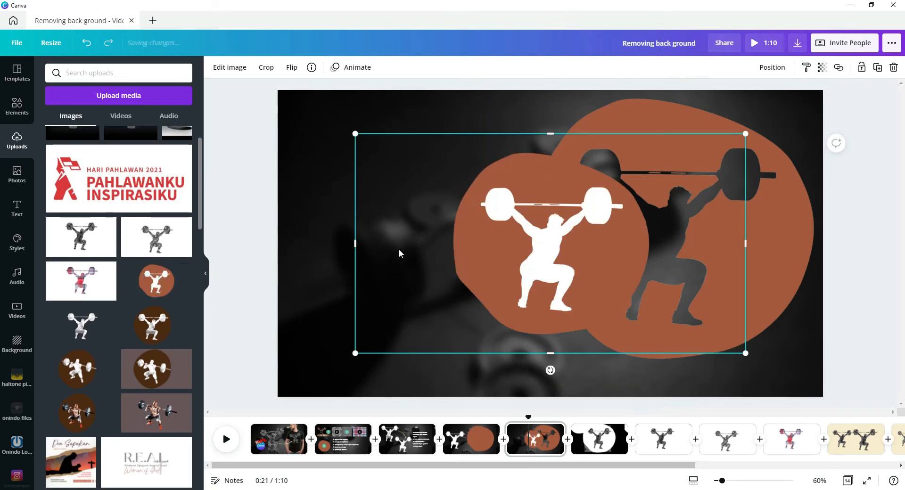
drag(493, 233, 397, 234)
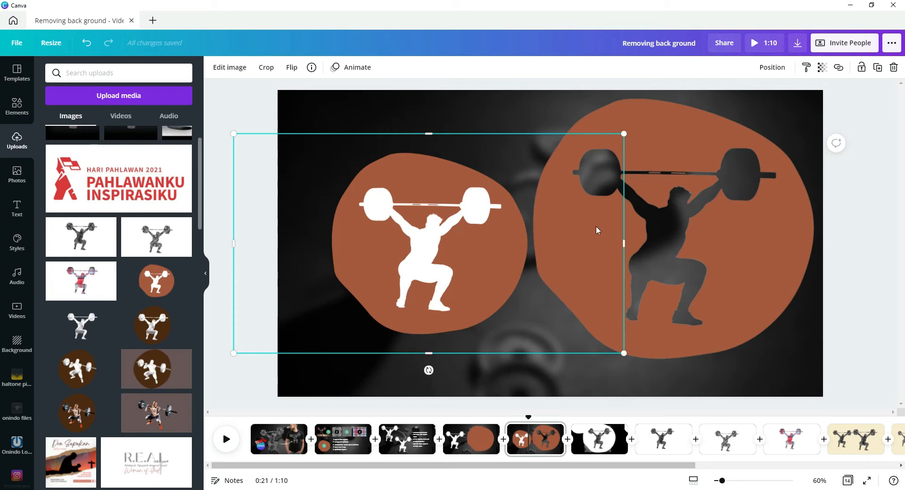
click(459, 247)
mouse_move(440, 258)
mouse_down()
mouse_move(483, 248)
mouse_move(434, 253)
mouse_up()
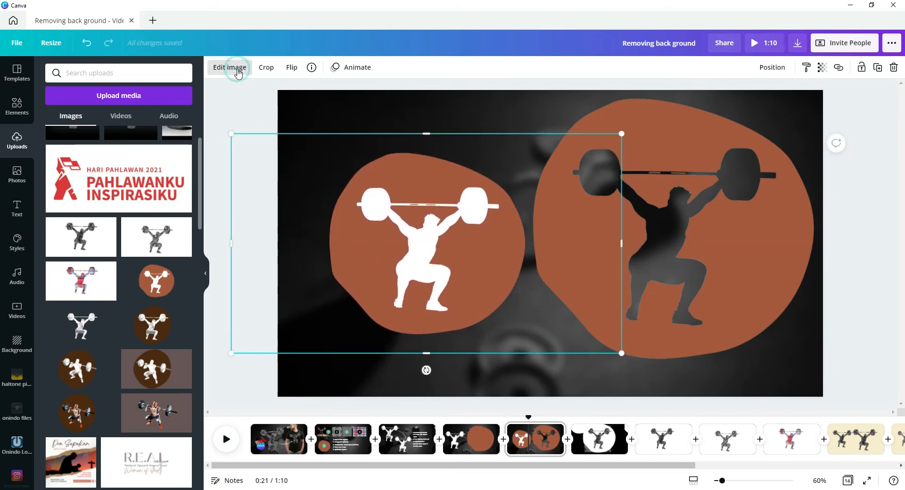
- Remove the smaller weightlifter image's background with Background Remover and crop its frame on the right, clear of the large shape
click(238, 70)
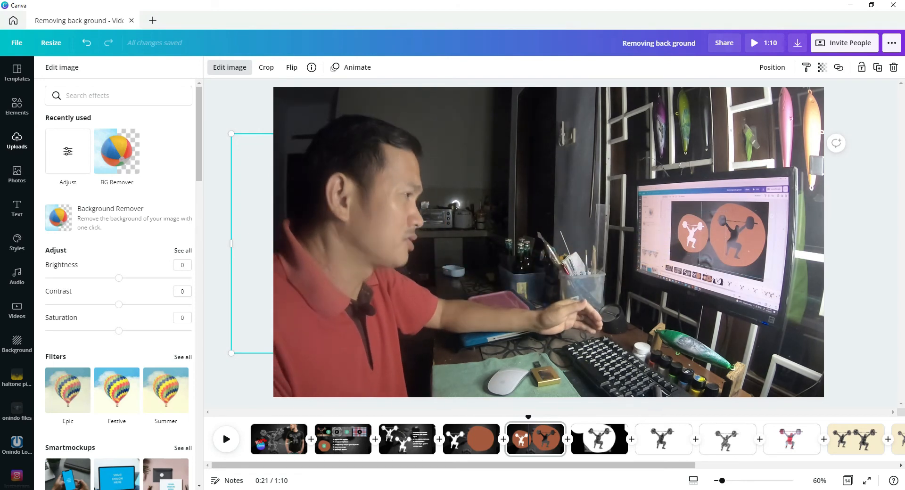
click(667, 229)
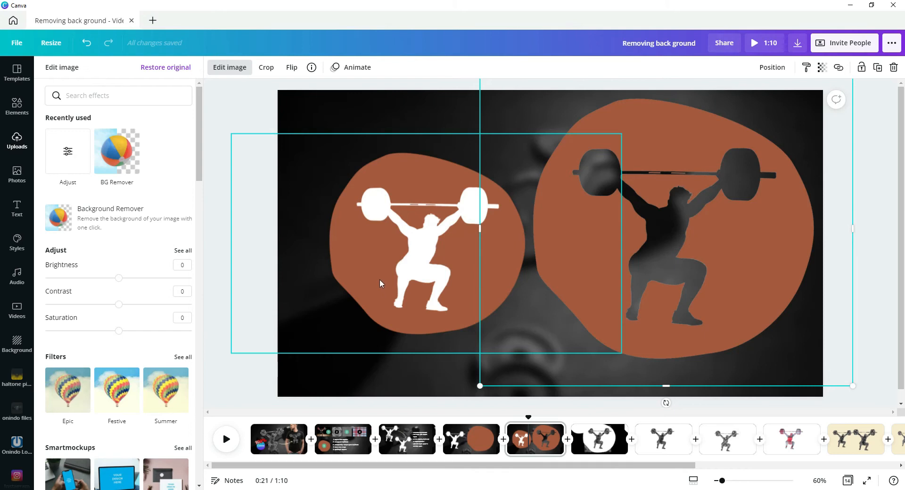
click(407, 261)
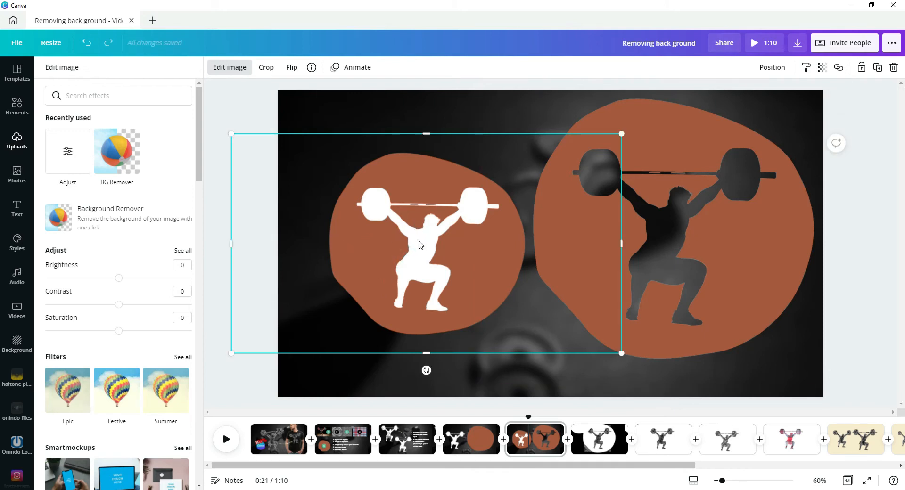
click(122, 228)
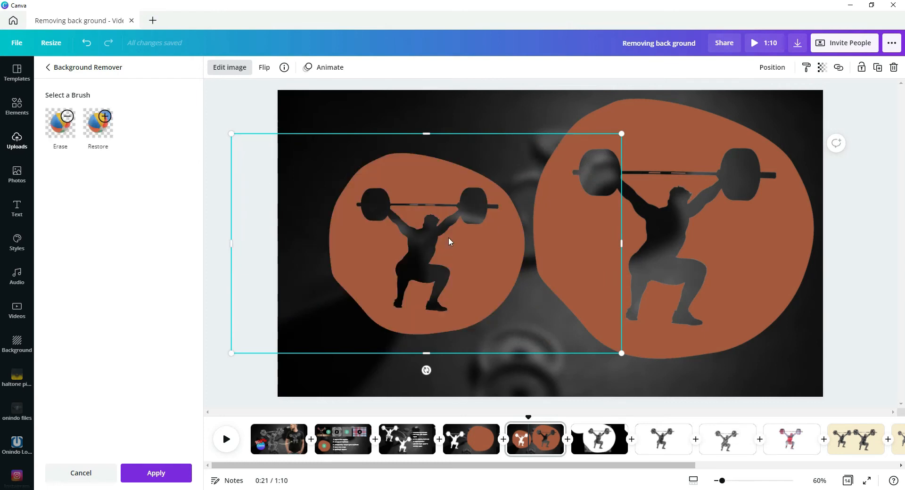
drag(459, 242, 443, 223)
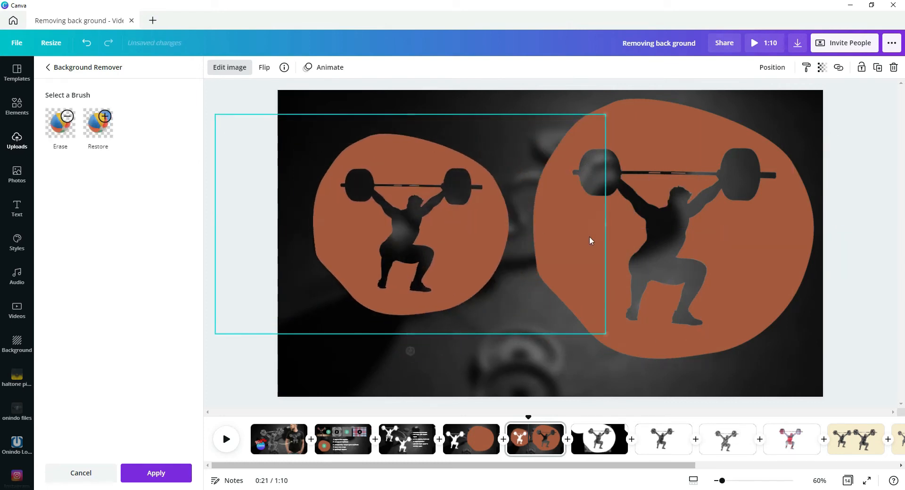
drag(607, 225, 527, 226)
mouse_move(449, 238)
mouse_down()
mouse_move(647, 239)
mouse_move(456, 241)
mouse_up()
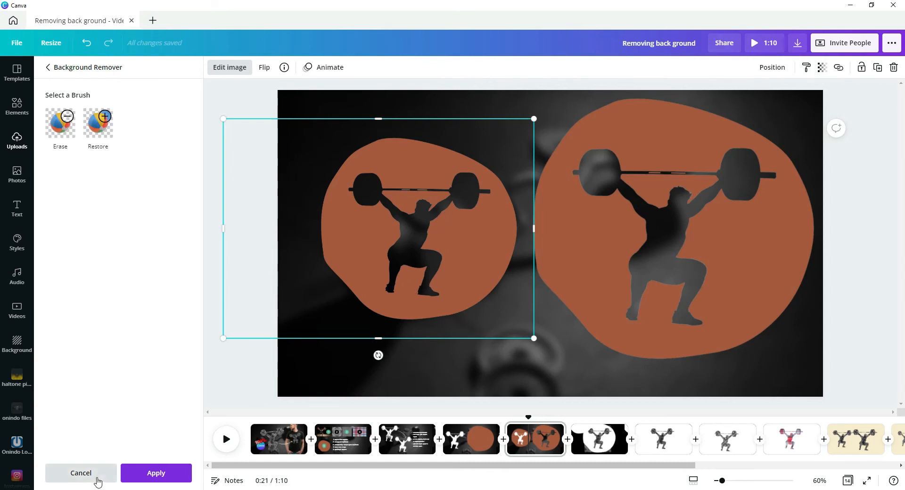
- Discard the smaller weightlifter image and its pending background removal from page 5, and open page 6
click(81, 474)
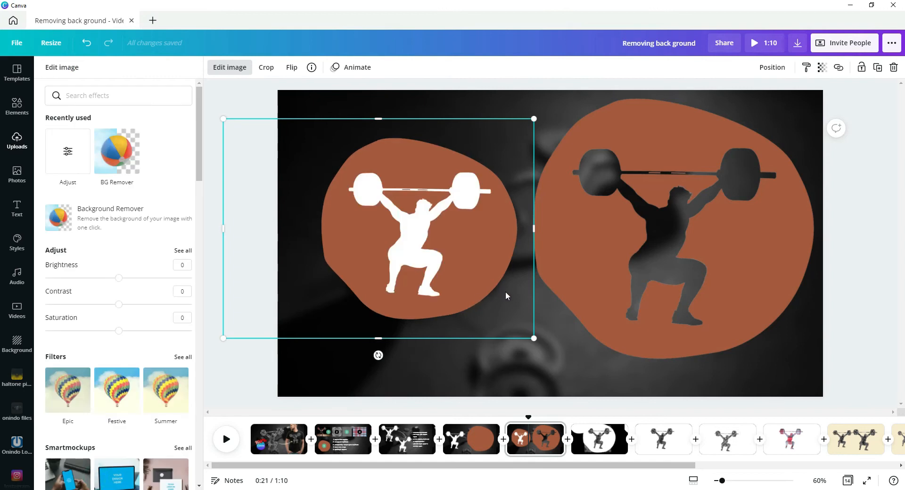
key(Delete)
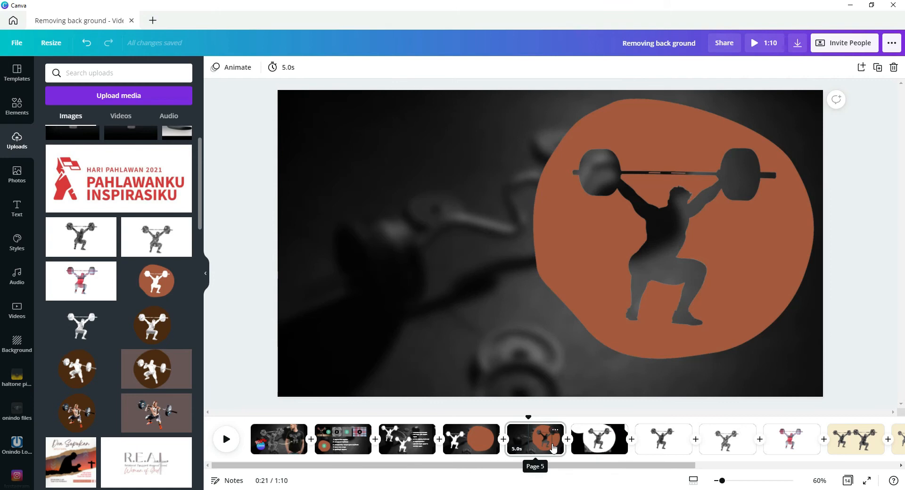
click(583, 444)
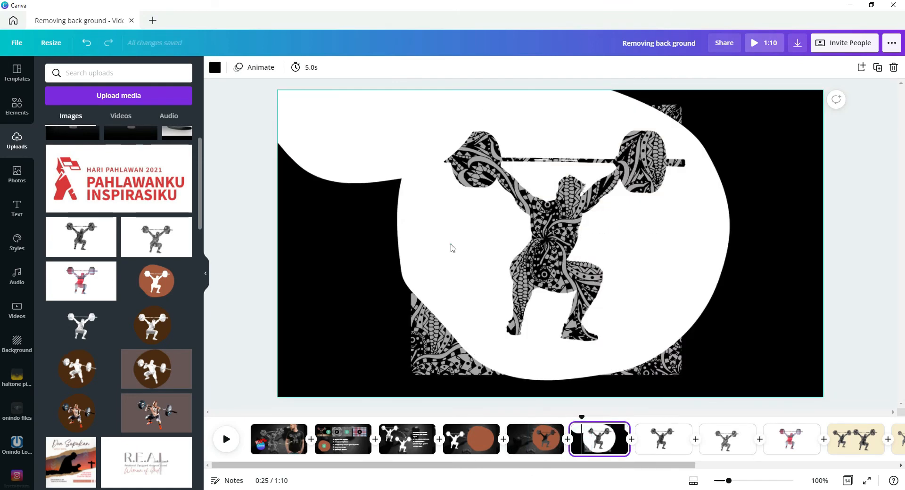
- On page 5, set the brown weightlifter cutout shape's brightness to 100, contrast to 100 and saturation to -100
click(452, 249)
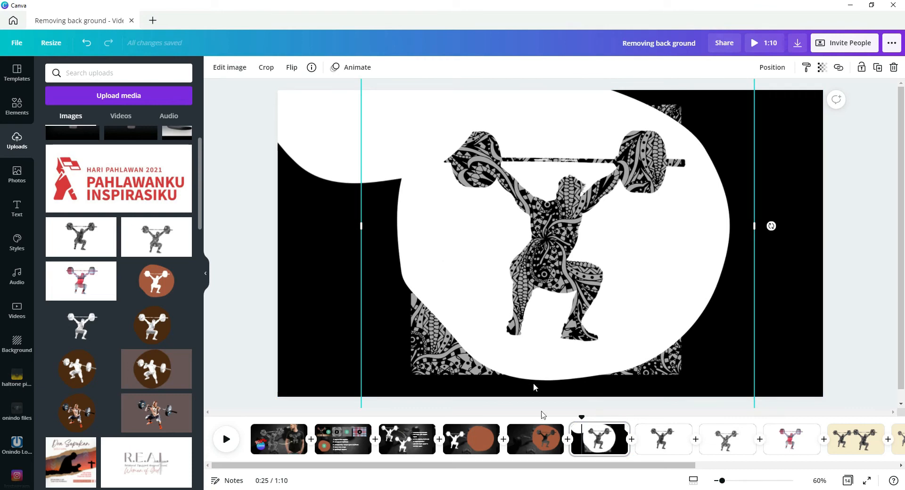
click(540, 437)
click(587, 223)
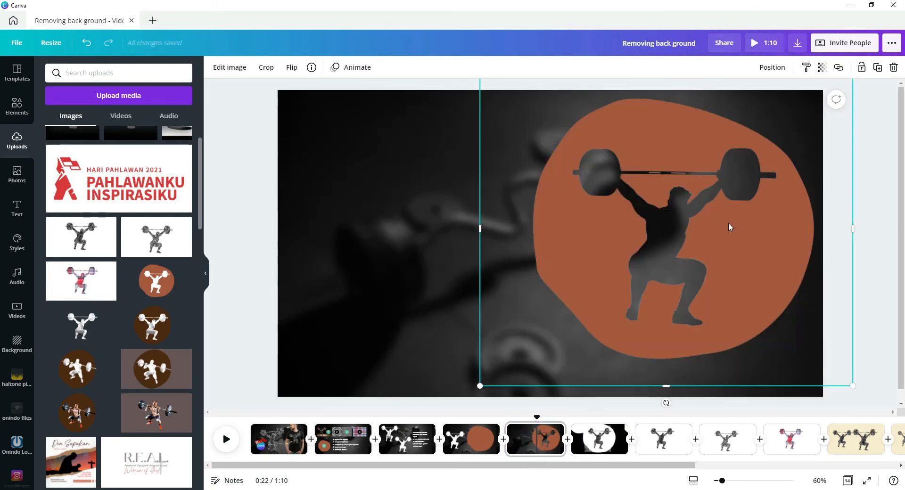
click(591, 225)
click(231, 68)
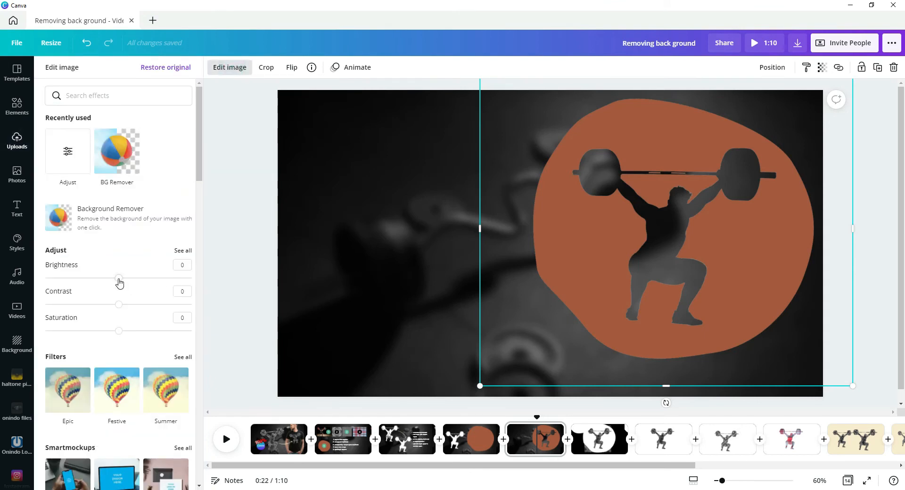
drag(119, 279, 222, 276)
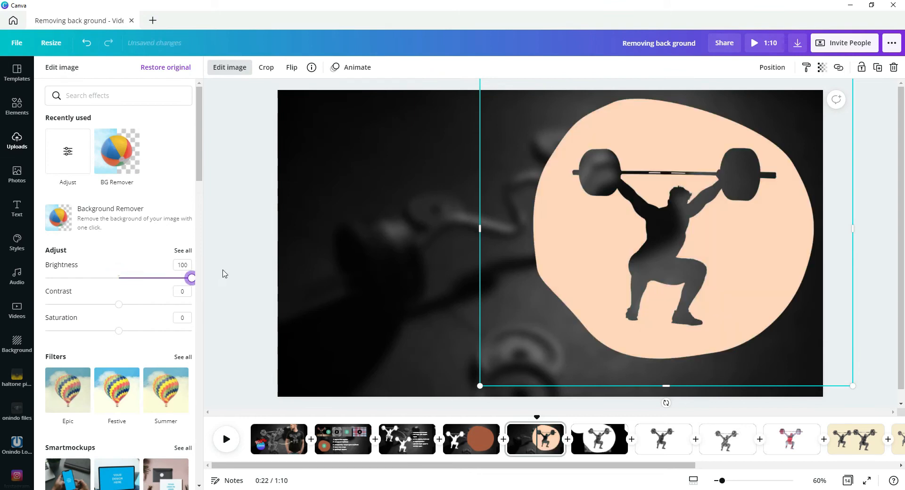
drag(120, 308, 236, 308)
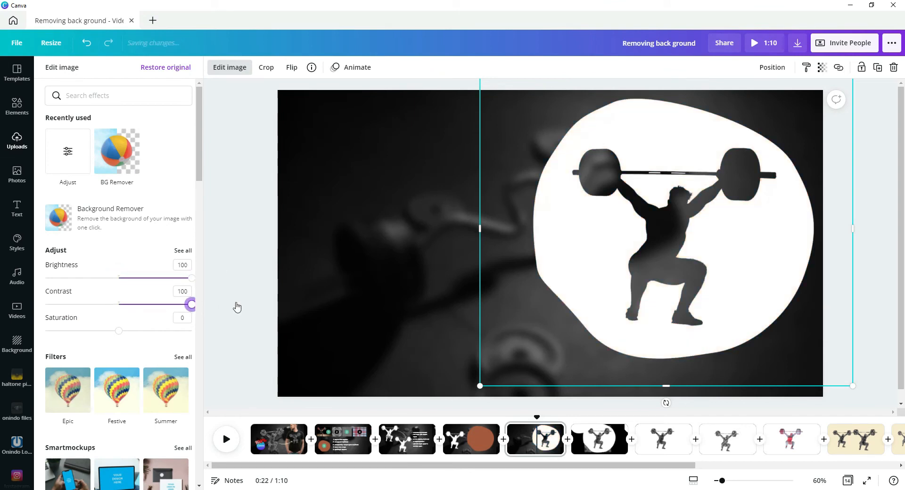
drag(119, 336, 12, 346)
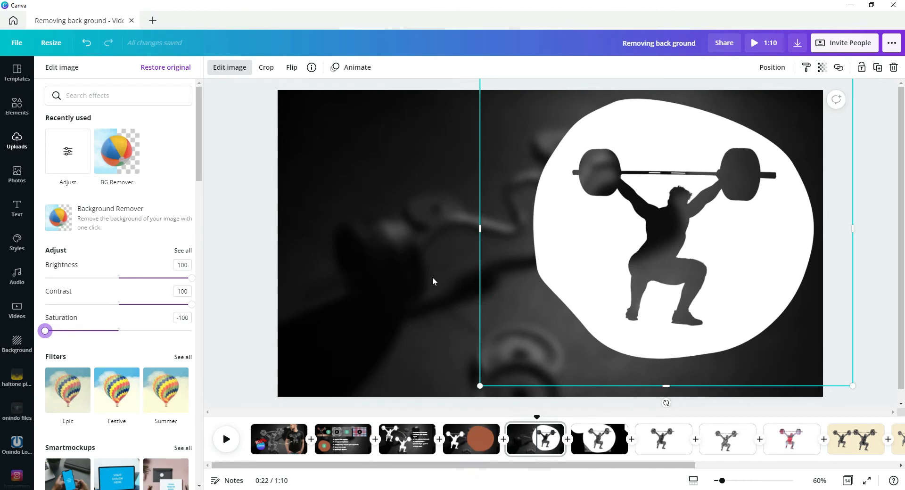
- Undo the brightness, contrast and saturation adjustments on page 5's weightlifter cutout shape
key(ctrl+z)
key(ctrl+z)
key(ctrl+z)
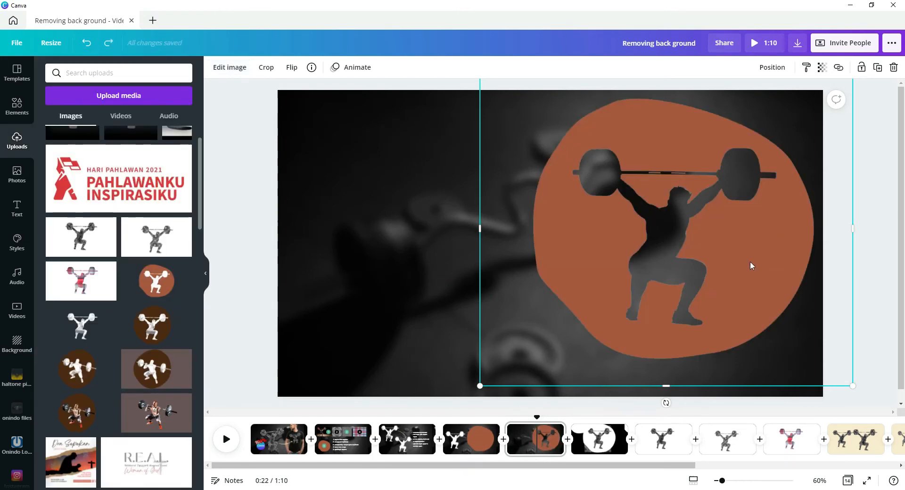
- On page 6, move the white weightlifter cutout to the right, partly off the ornament pattern behind it
click(610, 442)
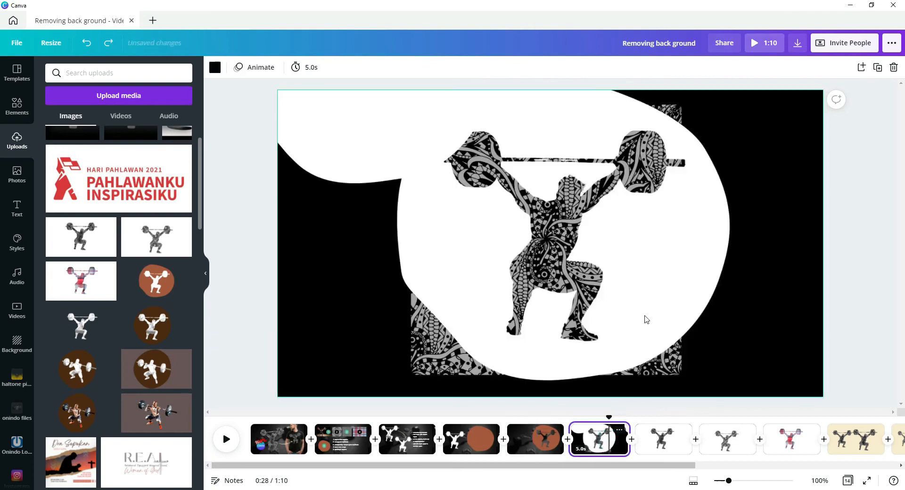
click(642, 239)
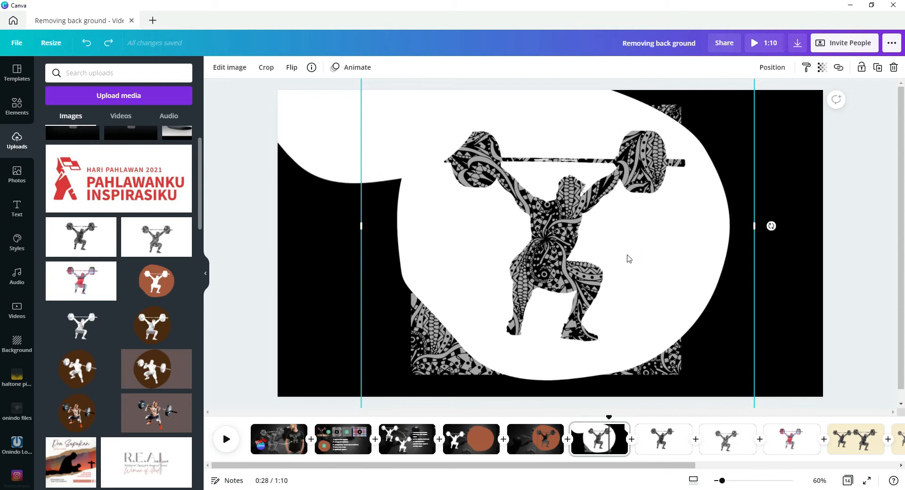
drag(629, 258, 732, 239)
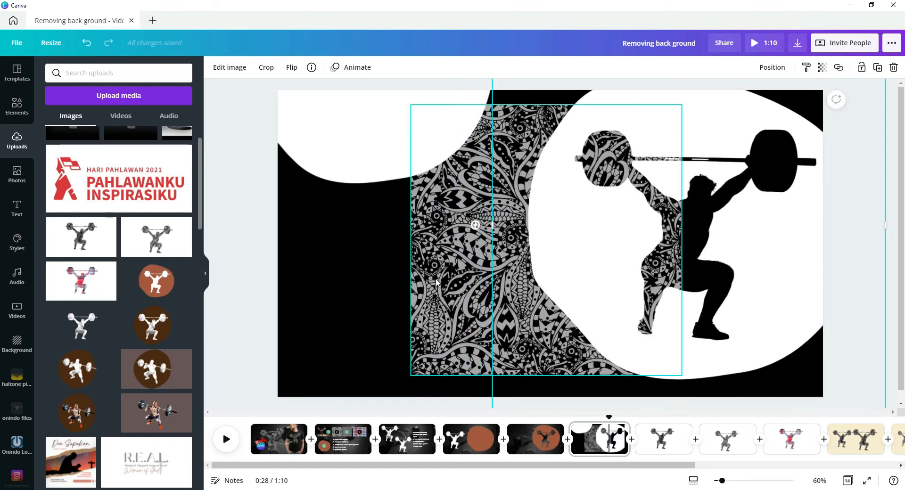
- After checking page 2's element list, shrink page 6's ornament pattern slightly and move the weightlifter cutout back over it
click(354, 454)
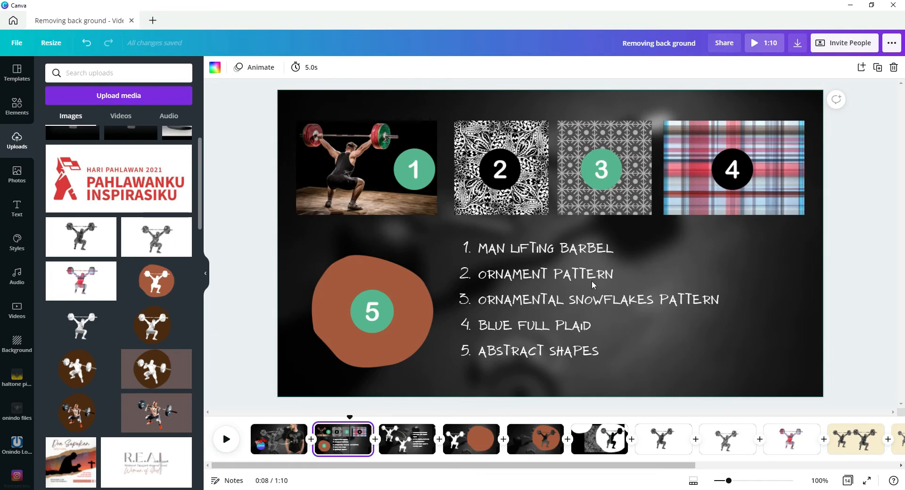
click(583, 449)
click(449, 277)
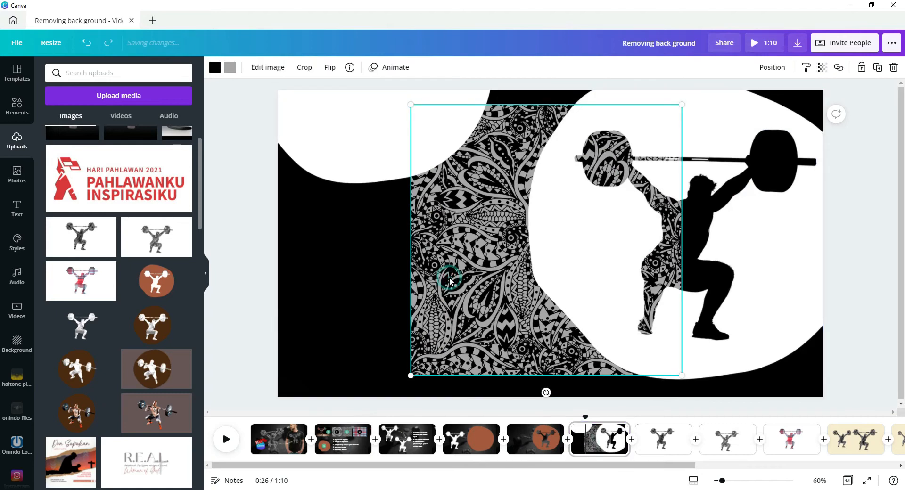
mouse_move(410, 376)
mouse_down()
mouse_move(498, 288)
mouse_move(421, 383)
mouse_move(418, 369)
mouse_up()
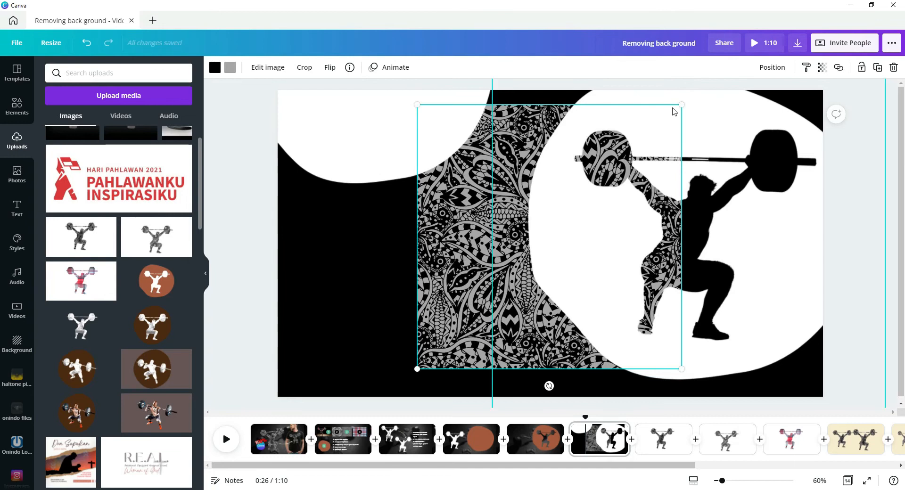
mouse_move(682, 106)
mouse_down()
mouse_move(690, 102)
mouse_move(608, 174)
mouse_move(704, 107)
mouse_move(692, 116)
mouse_up()
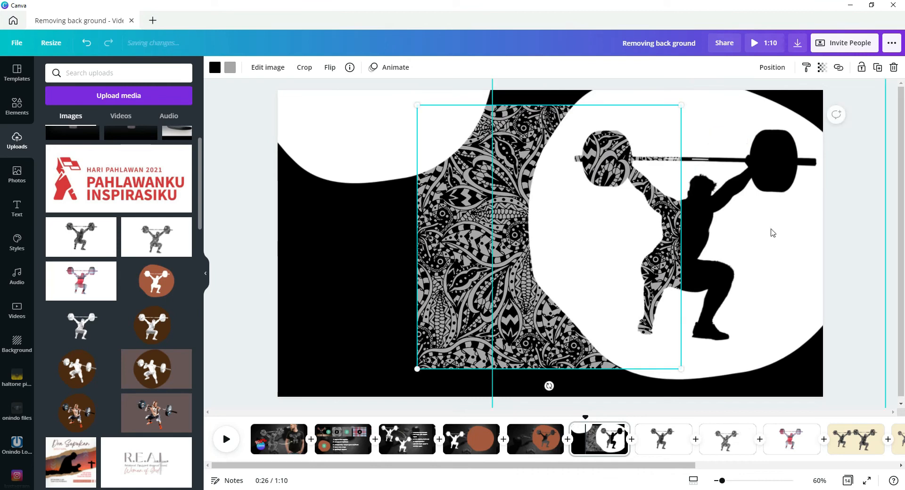
drag(771, 229, 634, 228)
click(796, 202)
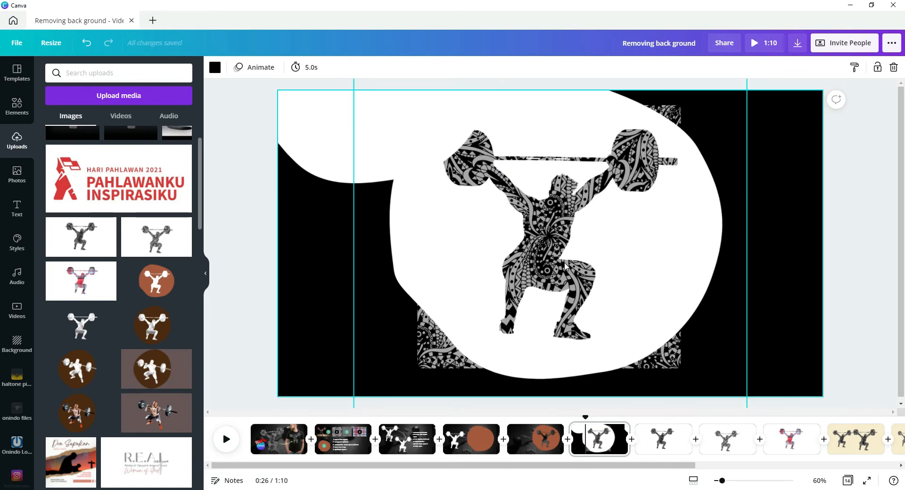
- Undo the changes on page 6 back to before the weightlifter cutout was moved off the pattern
key(ctrl+z)
key(ctrl+z)
key(ctrl+z)
key(ctrl+z)
key(ctrl+z)
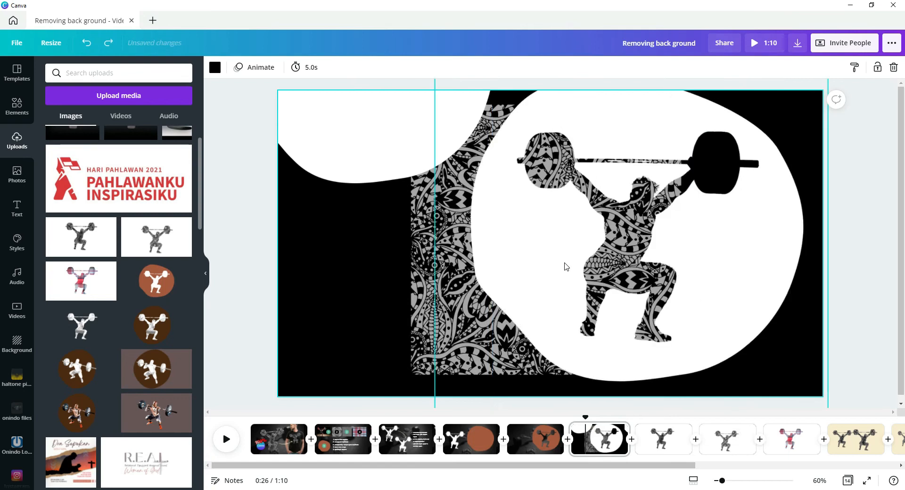
key(ctrl+z)
key(ctrl+z)
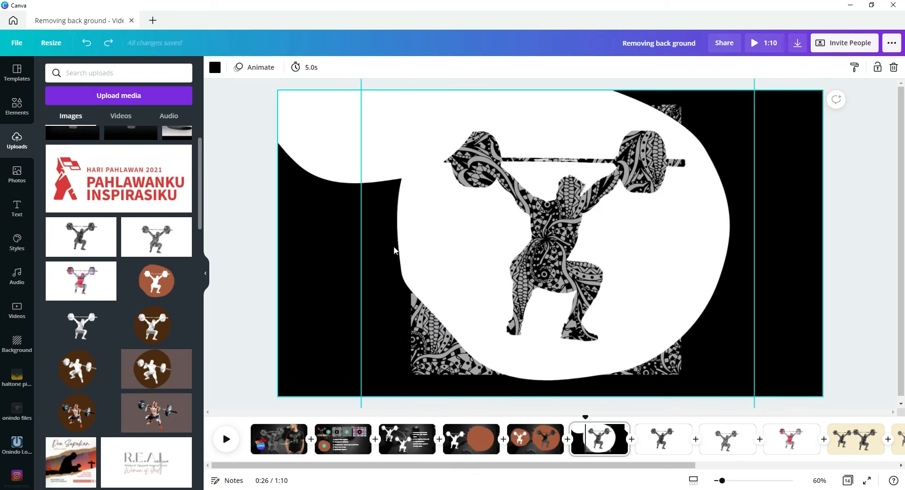
key(ctrl+z)
key(ctrl+z)
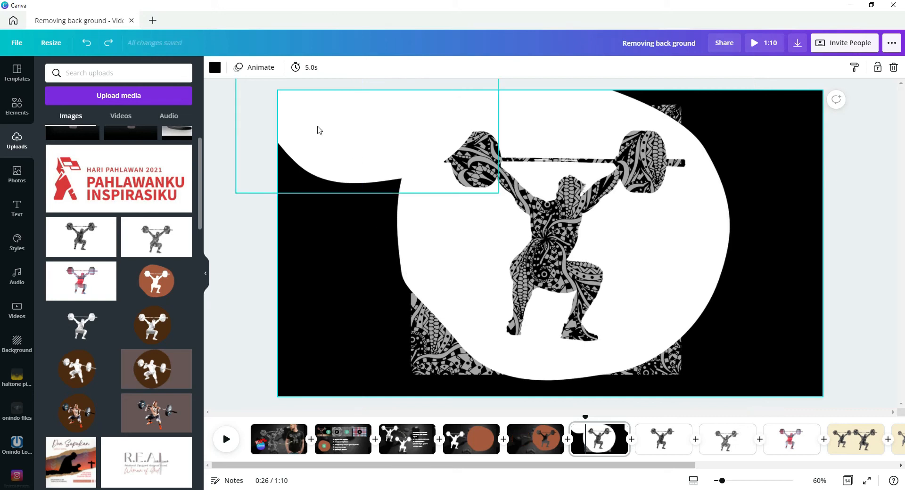
- Move a white abstract shape from page 6's upper-left area down over the pattern's exposed lower-left corner
click(318, 130)
drag(393, 134, 361, 128)
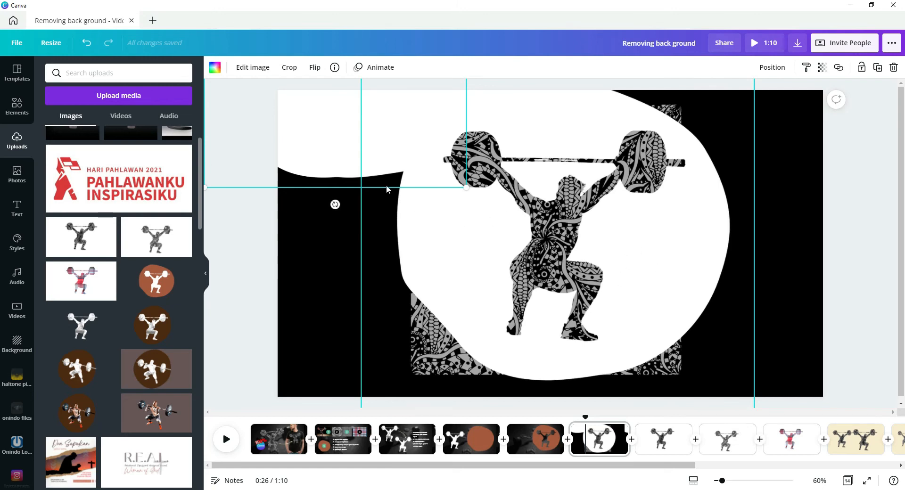
drag(344, 131, 284, 275)
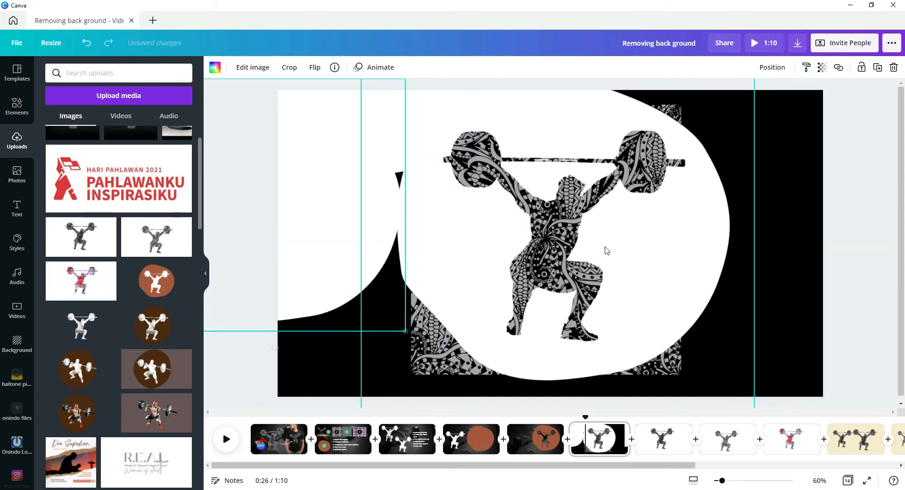
drag(330, 212, 465, 313)
click(713, 242)
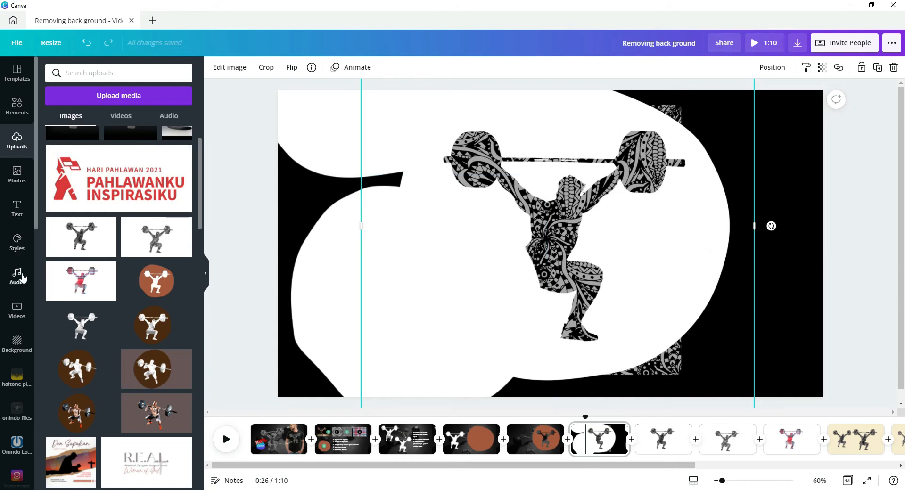
- Add the brown abstract shape from the elements library to page 6 and recolour it white
click(17, 106)
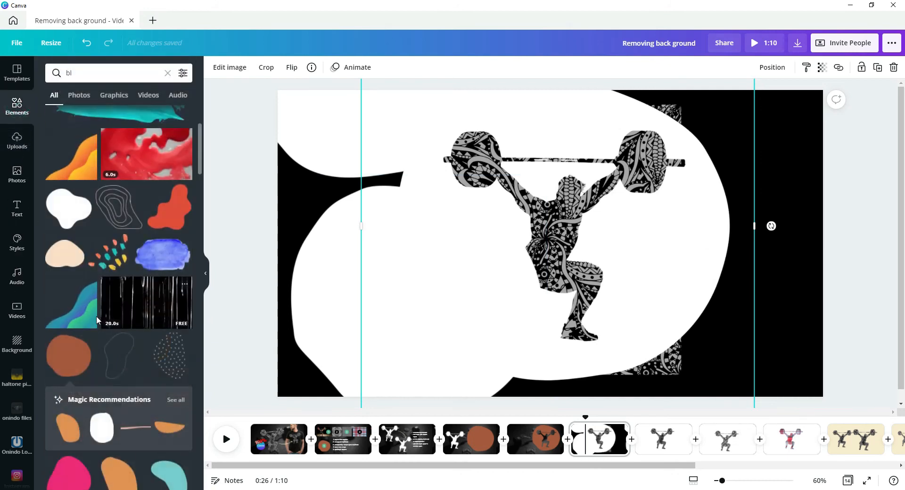
drag(78, 356, 365, 248)
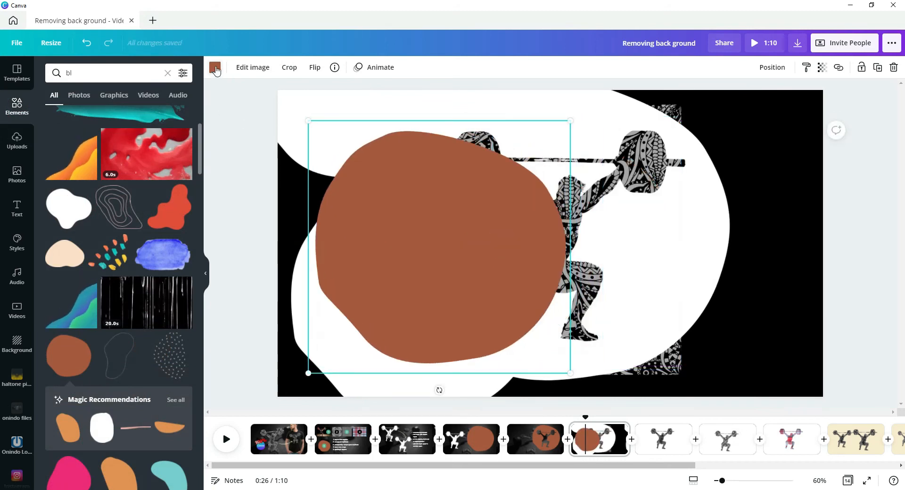
click(215, 67)
click(182, 141)
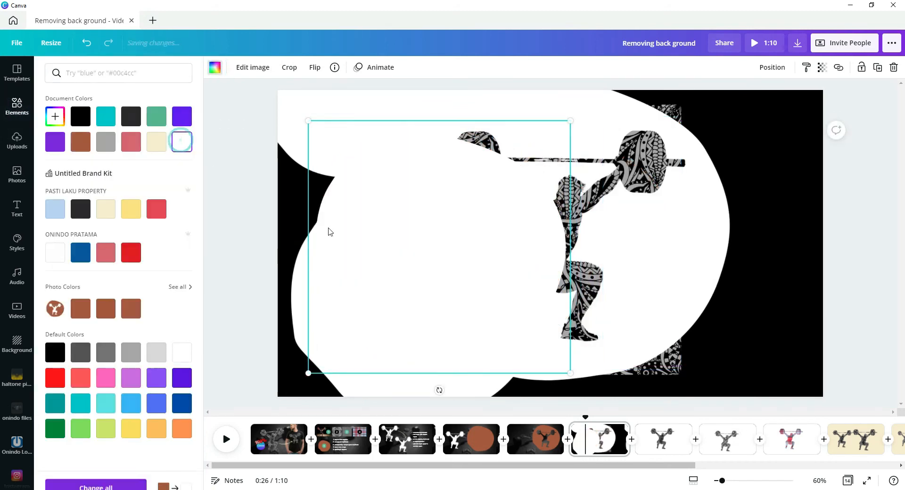
- Move the new white shape to the lower-left of page 6, beside the weightlifter, covering the exposed pattern corner
click(408, 246)
drag(407, 302, 309, 227)
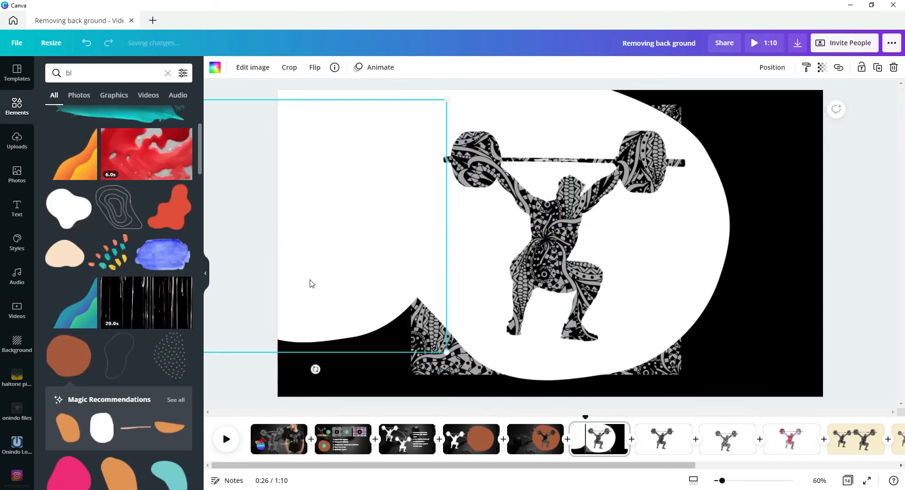
drag(347, 289, 402, 387)
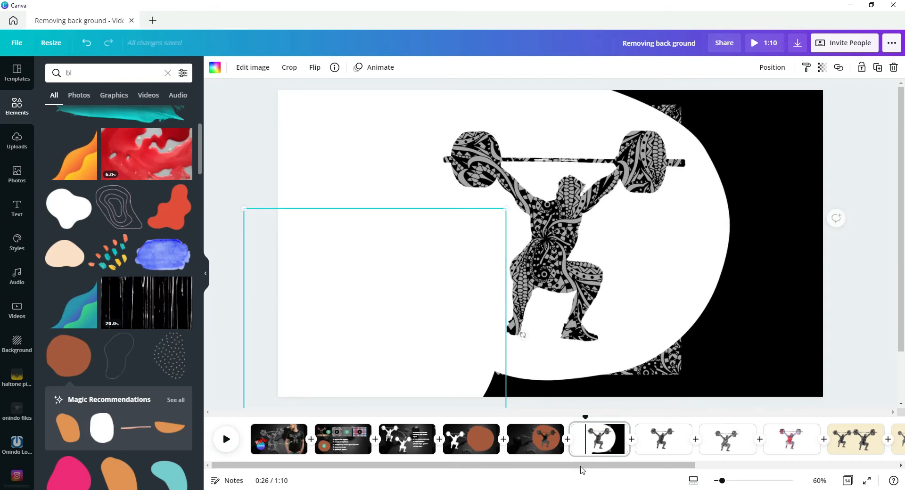
- View the finished version on page 7, return to page 6 and delete the white shape covering the lower-left corner
click(649, 442)
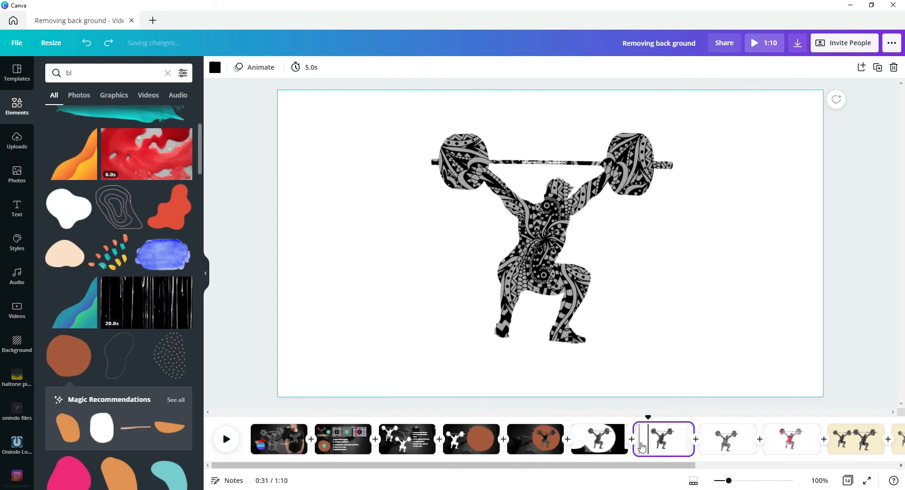
click(667, 441)
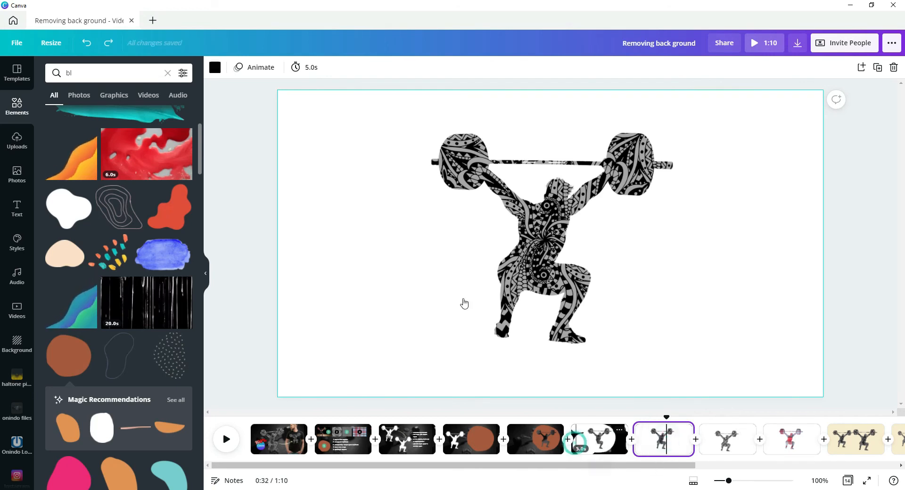
click(568, 418)
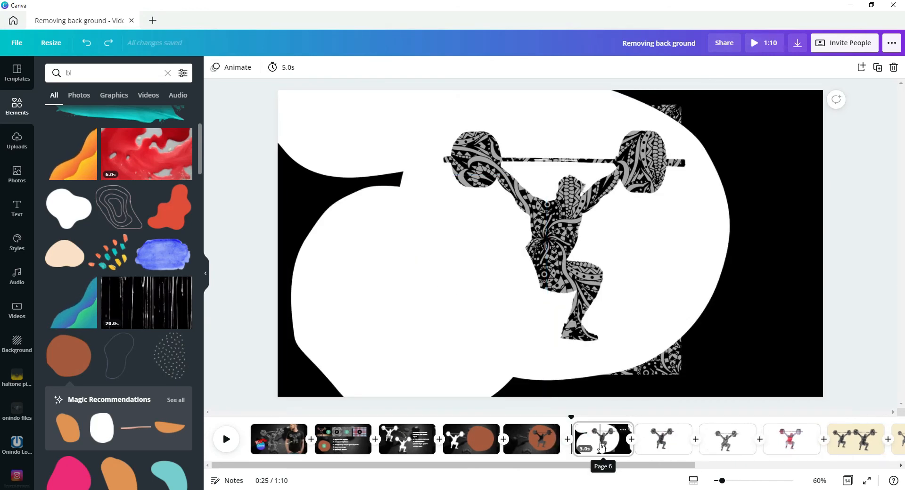
click(596, 418)
click(465, 307)
key(Delete)
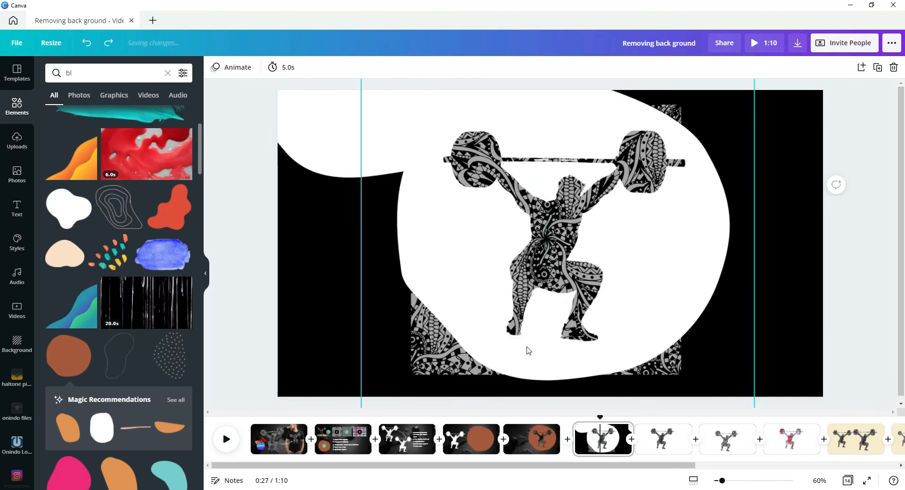
- On page 7, inspect the white covering shapes, move the grouped weightlifter design up slightly and ungroup it
click(660, 440)
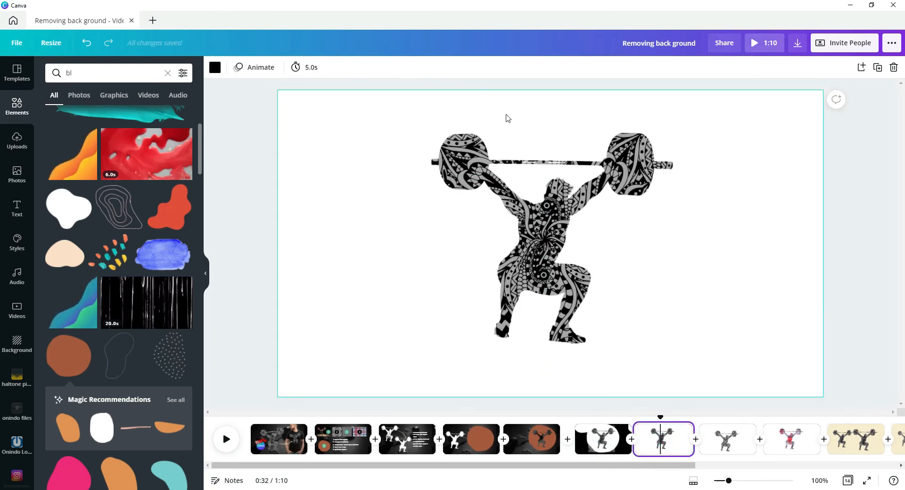
drag(253, 124, 790, 390)
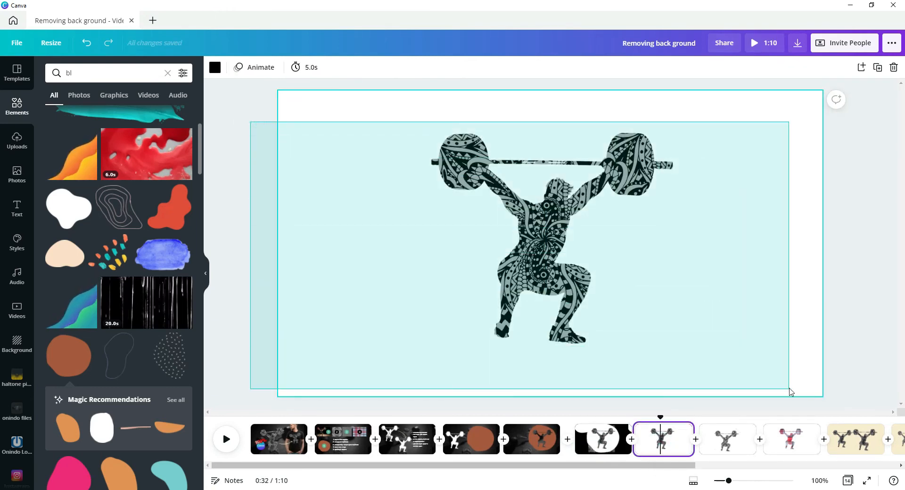
click(777, 317)
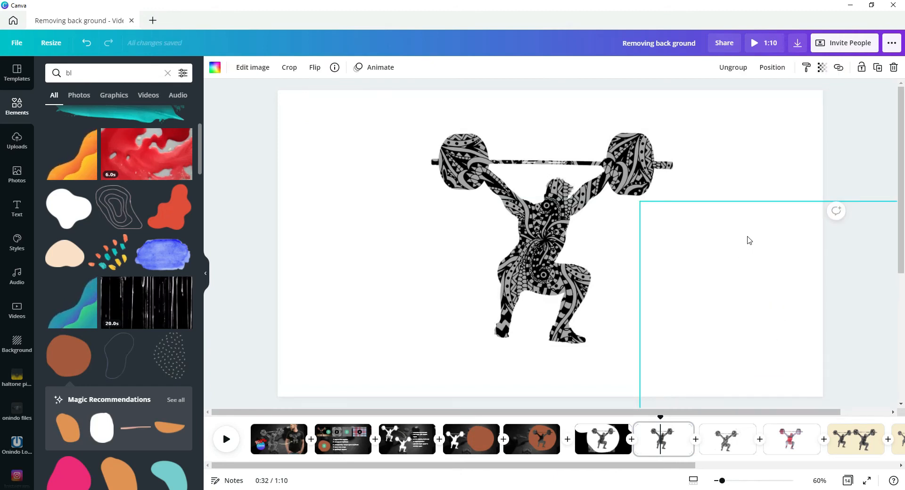
key(Delete)
click(716, 181)
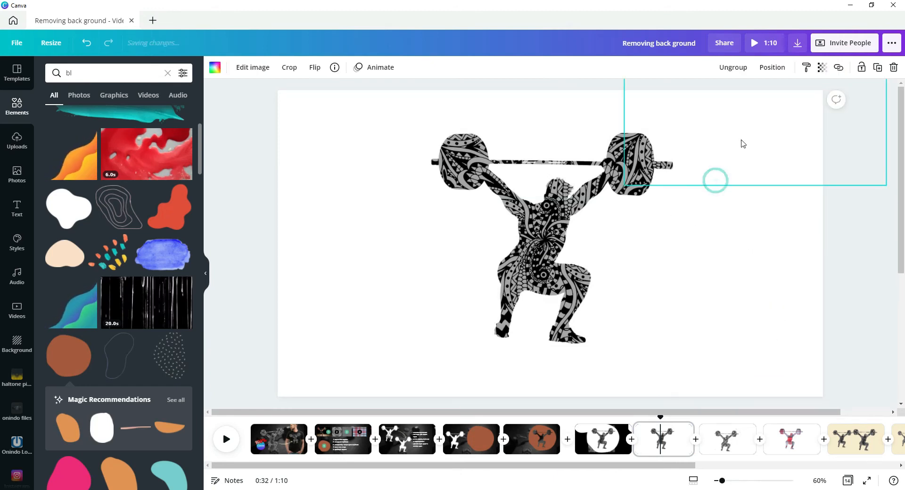
drag(797, 340, 797, 320)
key(ctrl+shift+g)
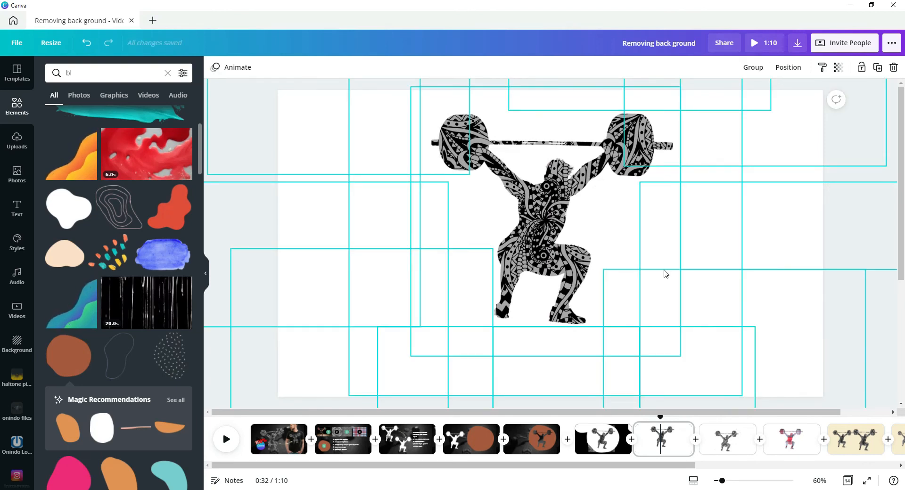
- Group the selected weightlifter, pattern and white covering shapes on page 7 into one object
click(753, 69)
click(706, 213)
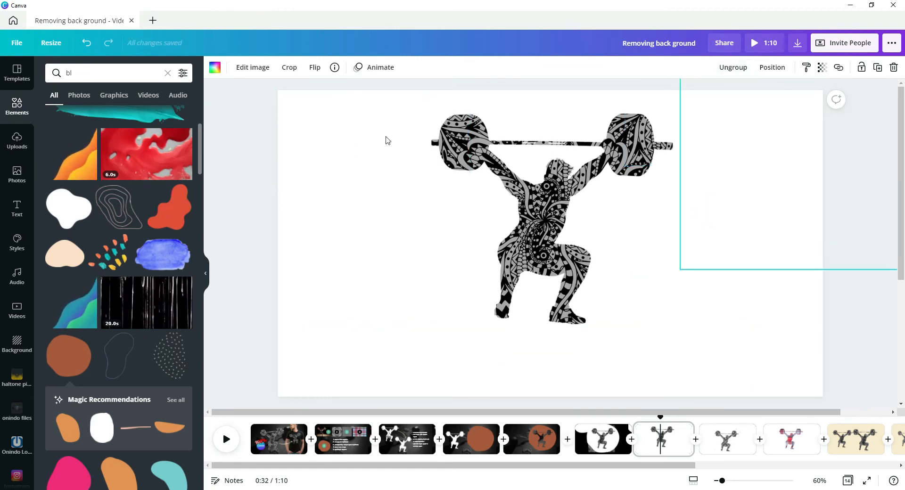
- Set the download options to PNG for page 6 only and close them without downloading
click(797, 47)
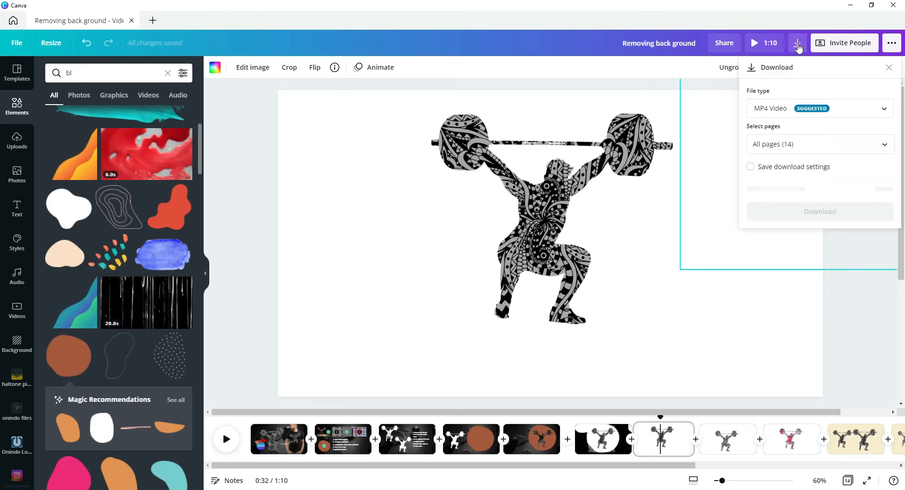
click(875, 112)
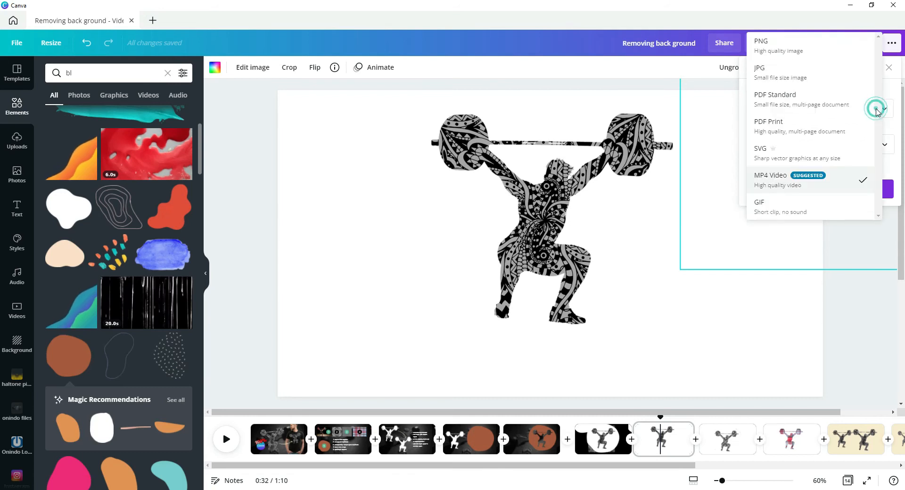
click(771, 46)
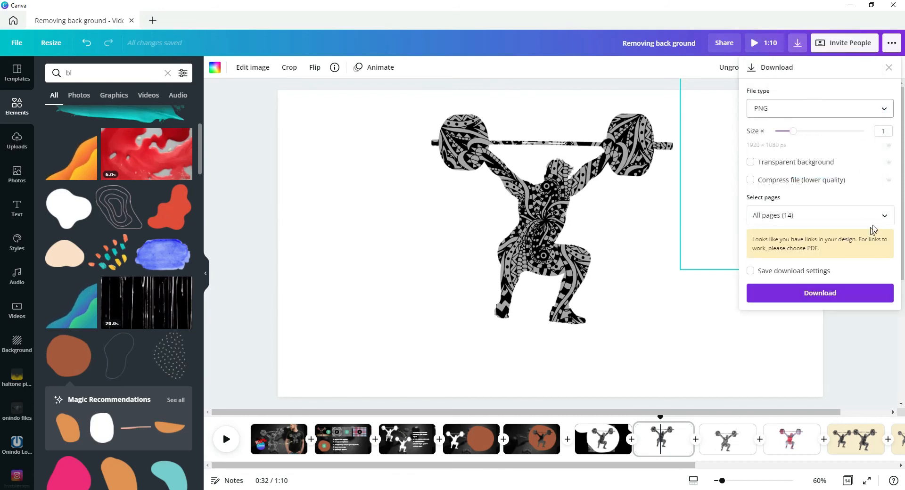
click(884, 215)
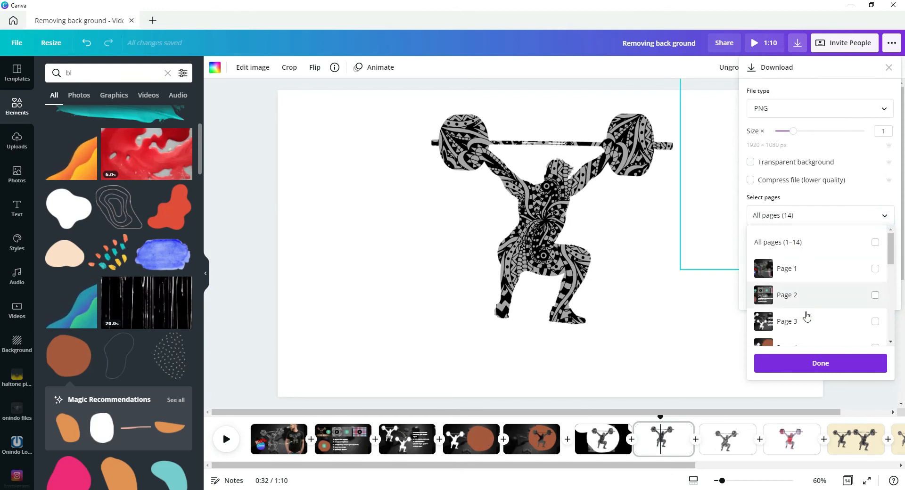
scroll(839, 311, down, 2)
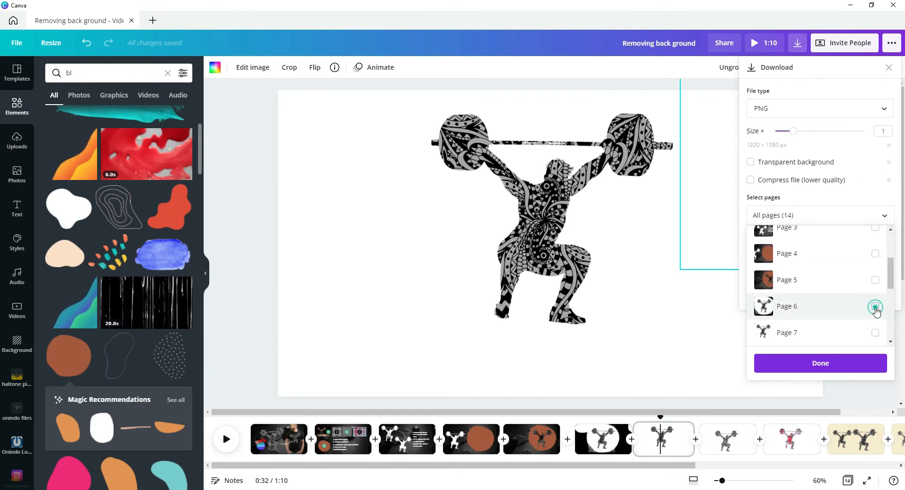
click(875, 308)
click(852, 365)
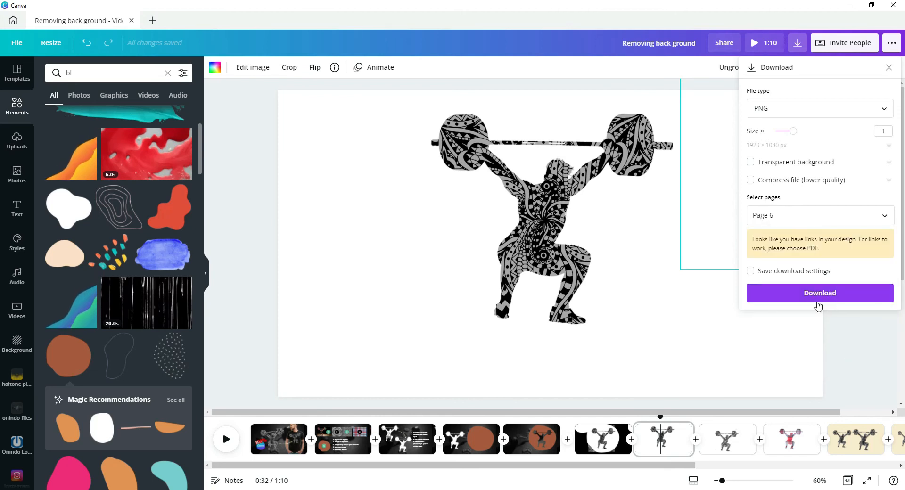
click(690, 325)
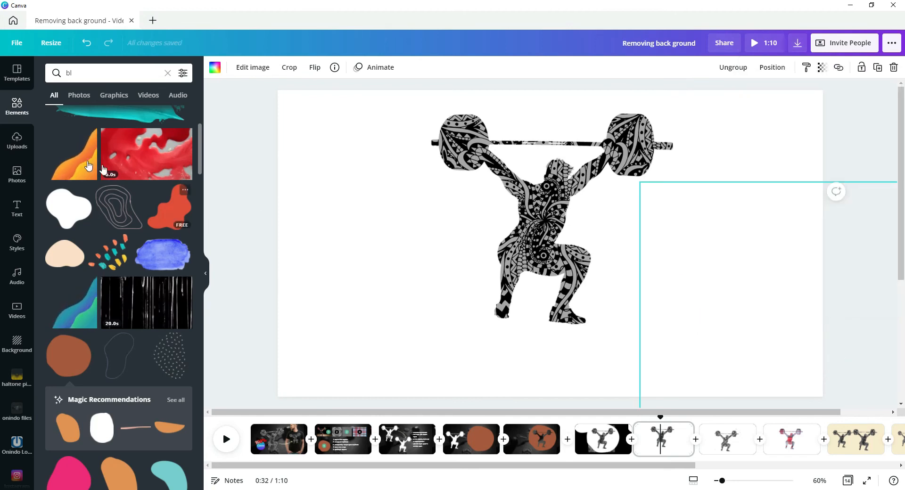
- Open the uploaded images, go to the cream page 10 and delete its left-hand weightlifter
click(17, 140)
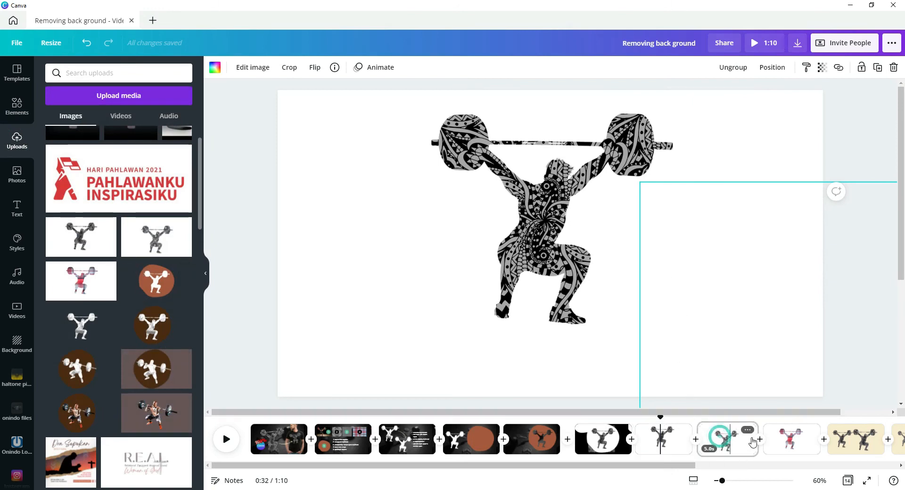
click(721, 438)
click(848, 440)
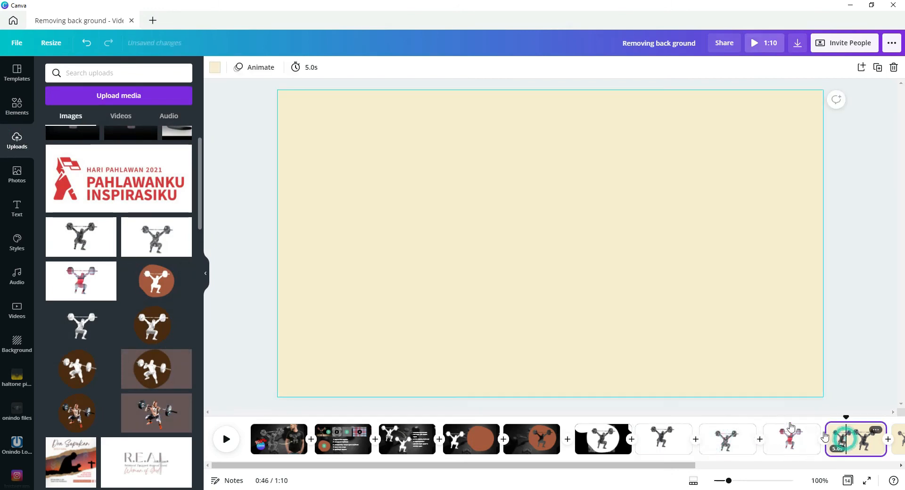
click(436, 217)
key(Delete)
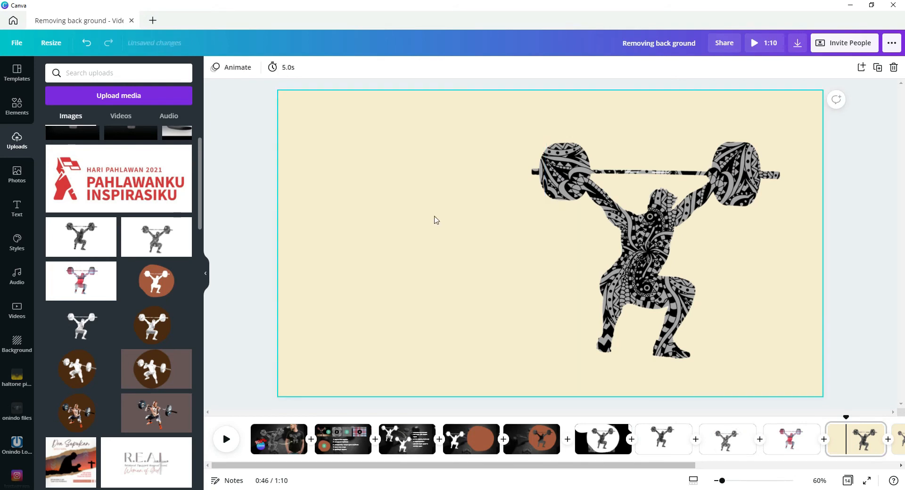
- Add the uploaded ornament-patterned weightlifter image to page 10, place it over the left half and remove its background
click(74, 242)
drag(546, 235, 448, 246)
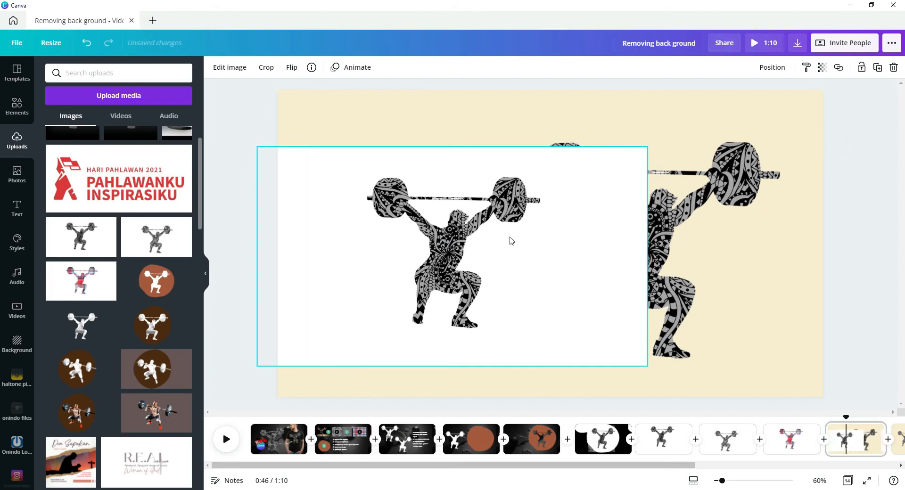
click(231, 68)
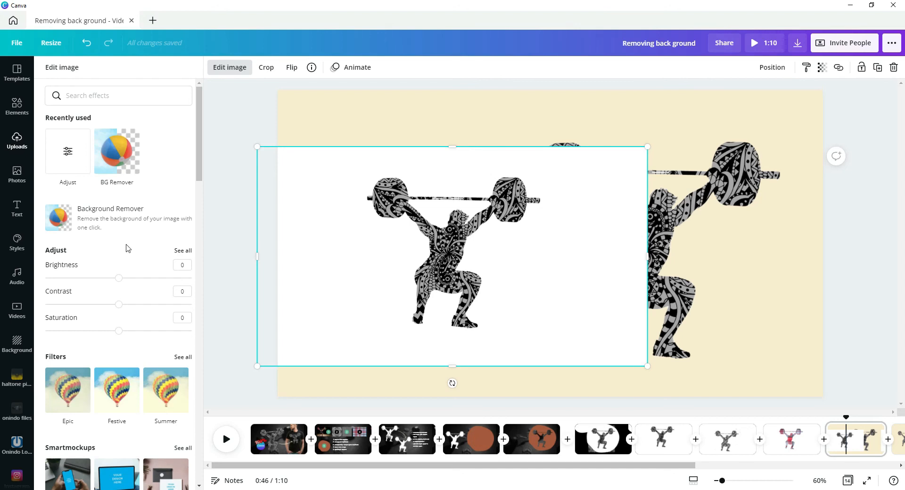
click(107, 227)
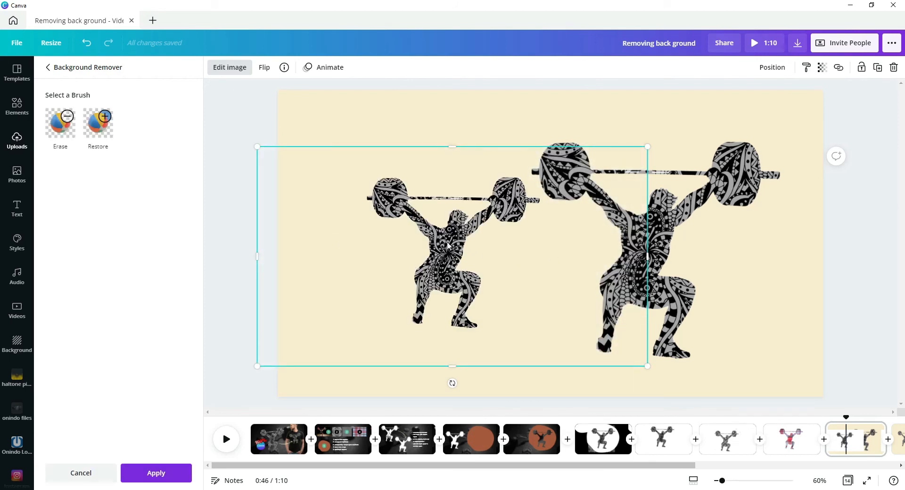
- Move the background-free weightlifter around the left half of page 10 and delete it
drag(448, 245, 406, 248)
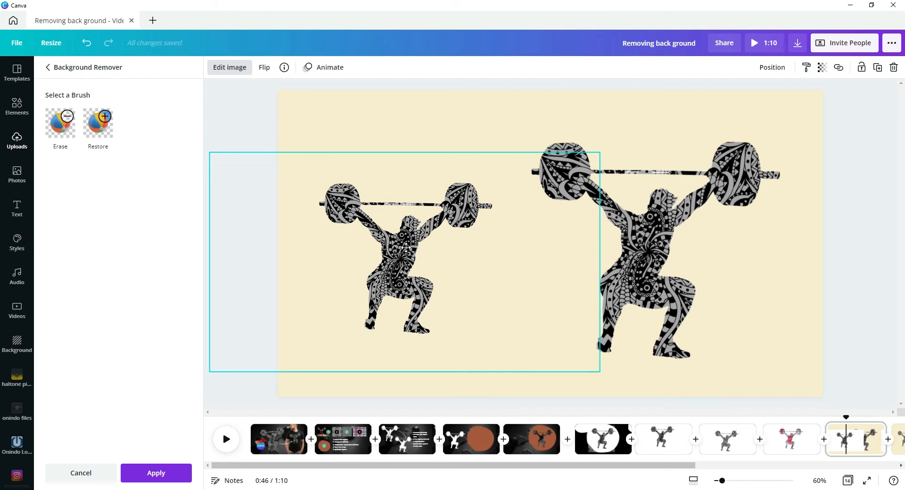
drag(406, 248, 412, 227)
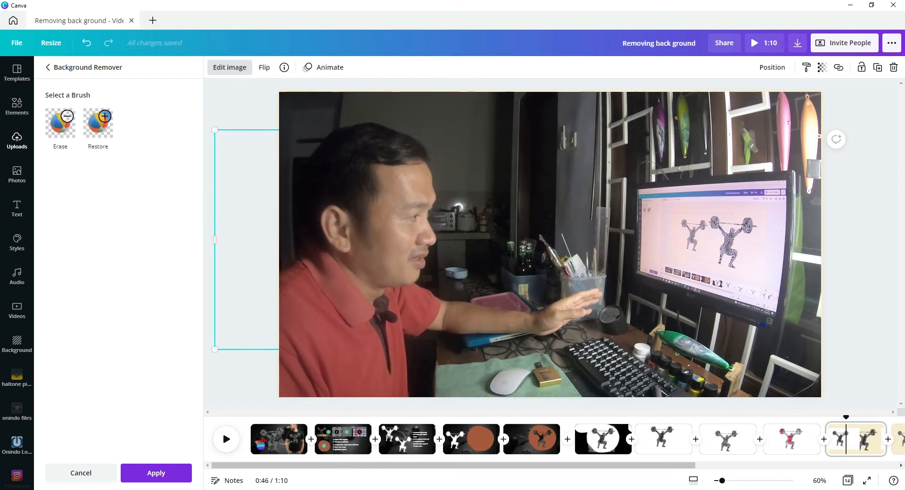
drag(399, 246, 421, 250)
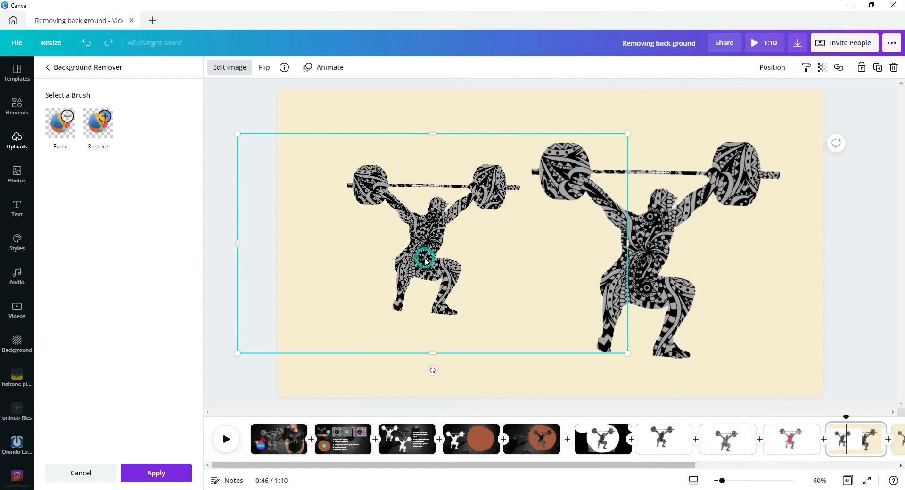
key(Delete)
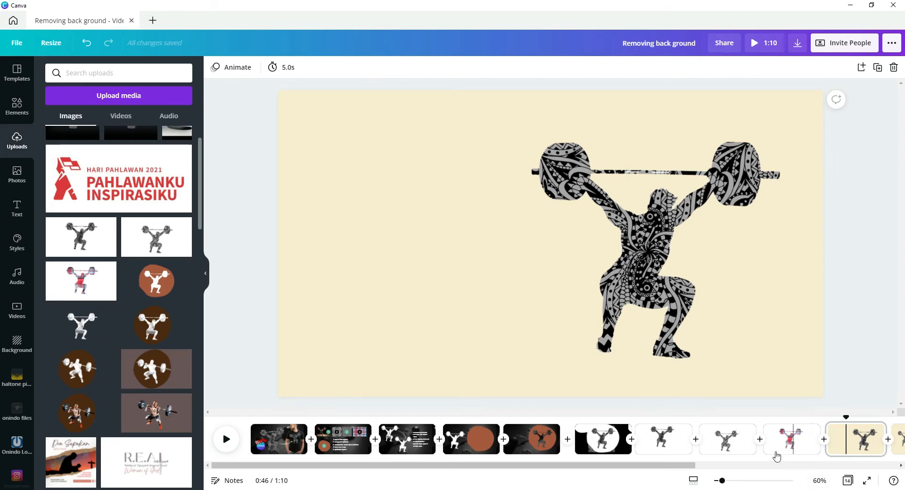
- Review the snowflake and plaid versions on pages 8 and 9, and on page 11 move the plaid weightlifter up level with the snowflake one
click(721, 446)
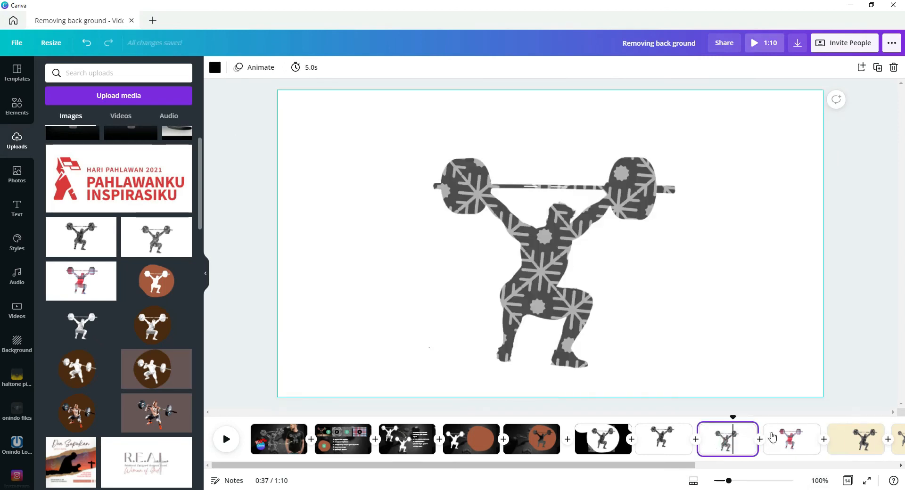
click(796, 447)
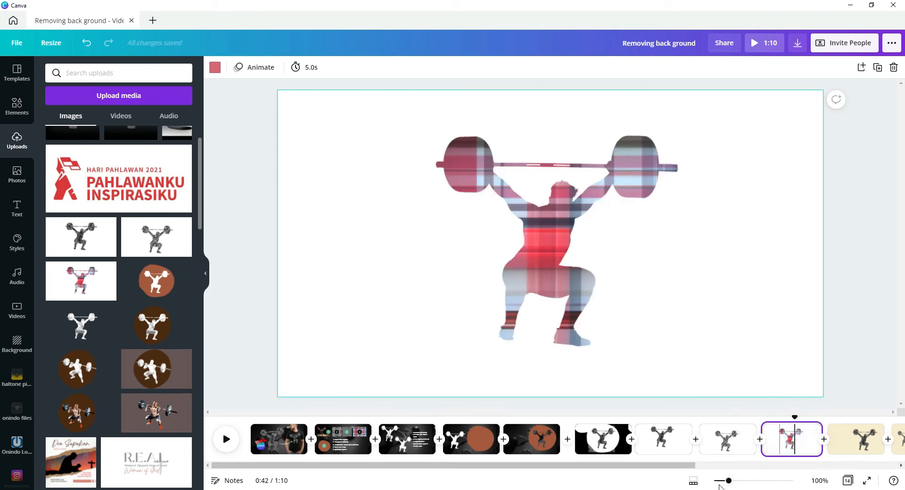
drag(663, 466, 788, 466)
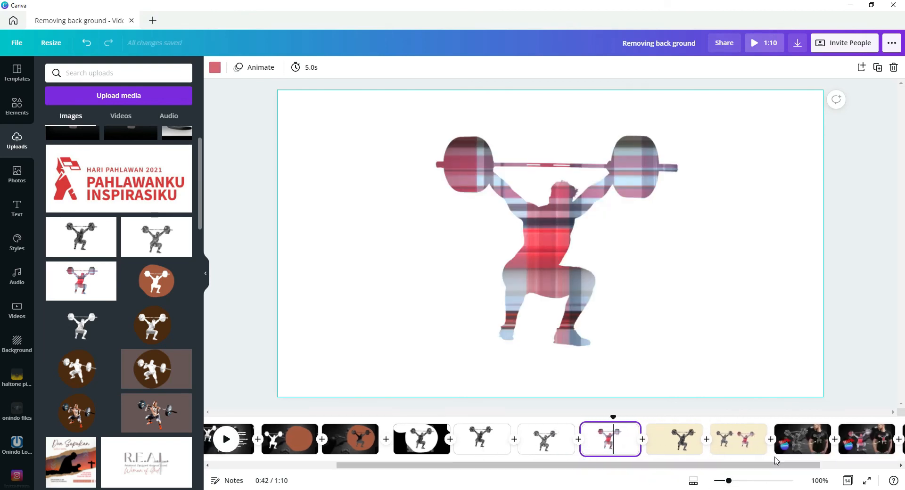
click(735, 444)
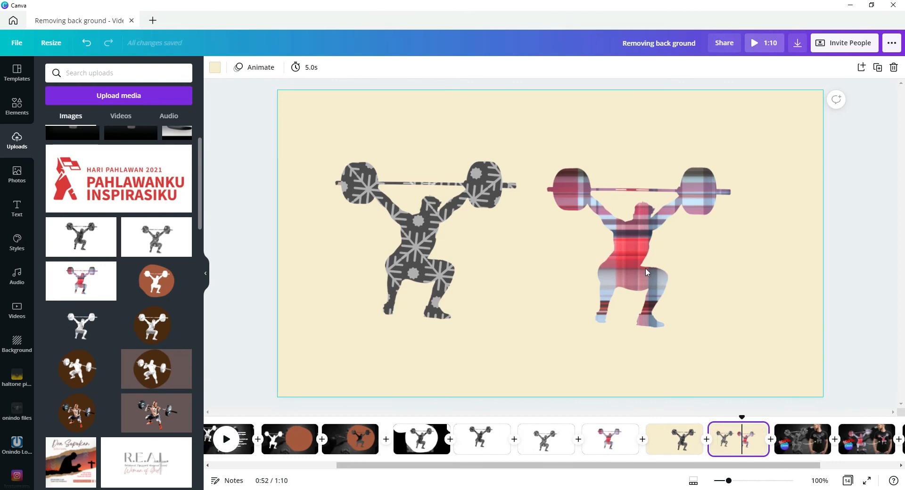
mouse_move(626, 270)
mouse_down()
mouse_move(703, 264)
mouse_move(623, 265)
mouse_up()
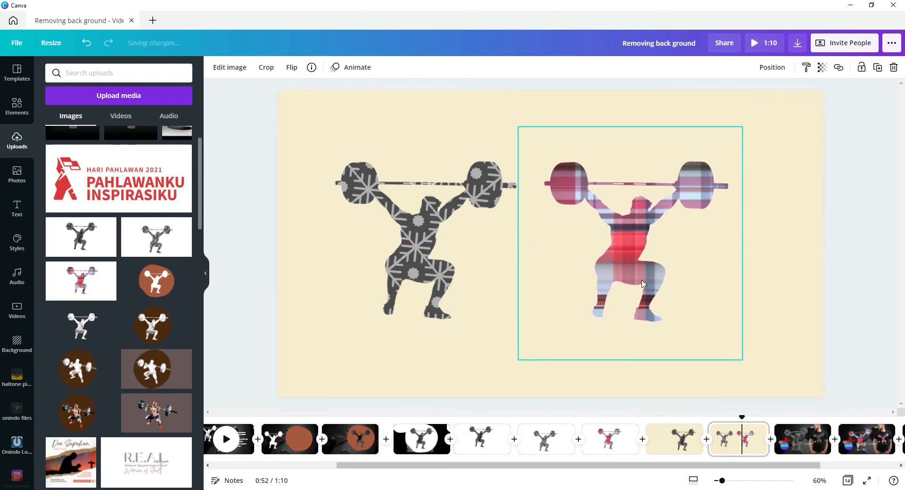
- View the T-shirt mockup pages and apply a Glow shadow to the large ornament-patterned weightlifter on page 12
click(865, 441)
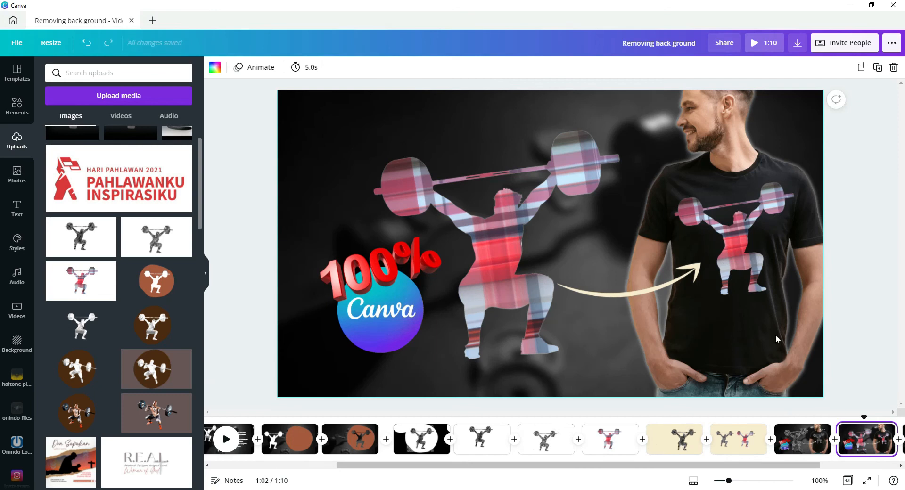
click(809, 438)
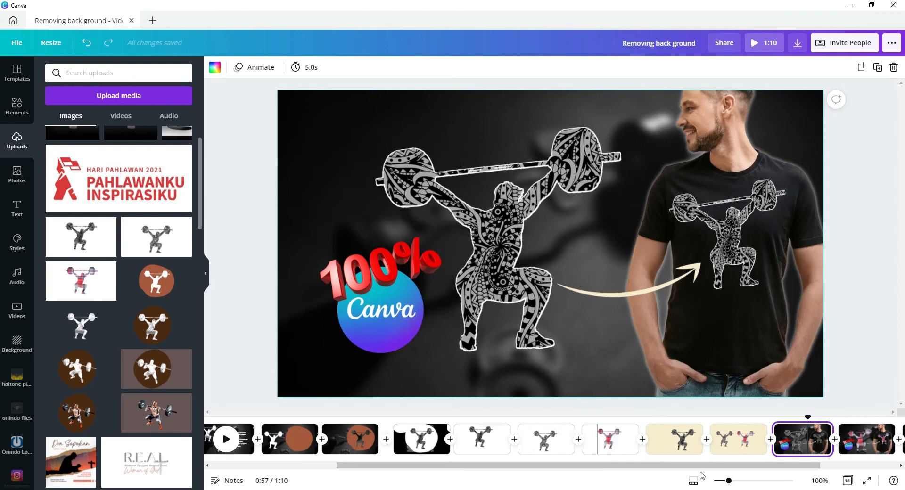
drag(728, 481, 722, 481)
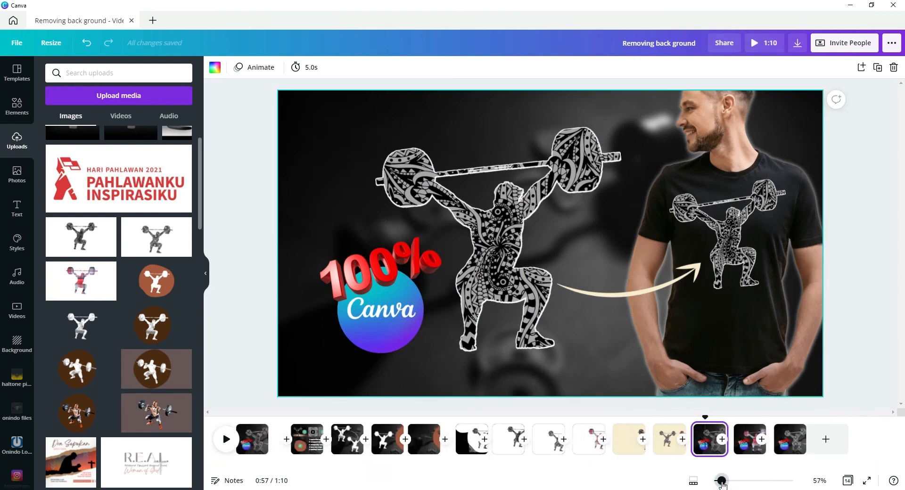
click(510, 259)
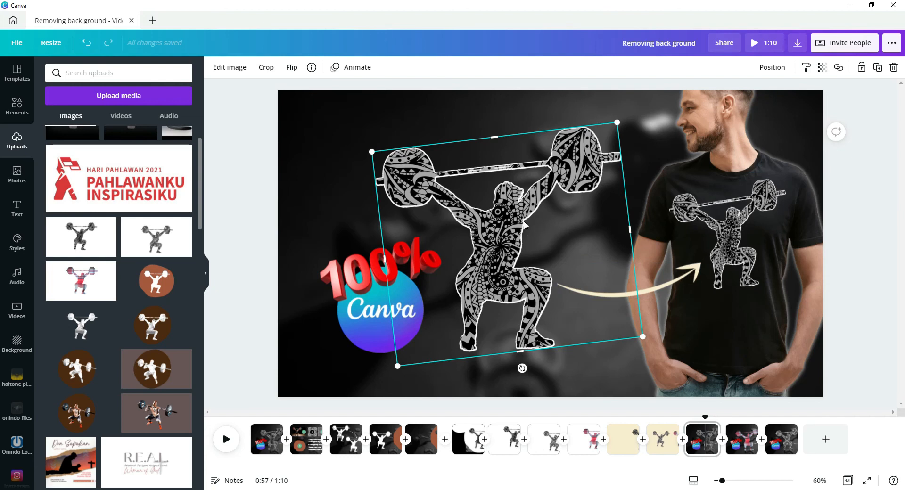
click(230, 67)
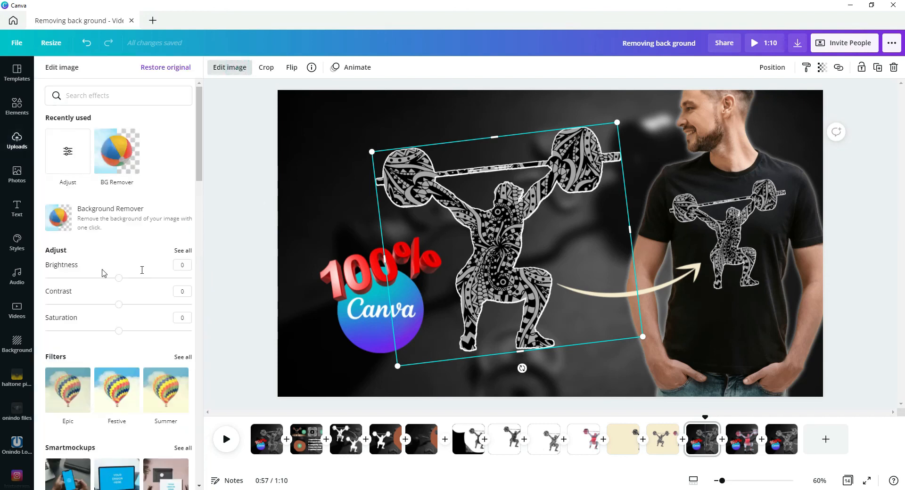
scroll(104, 259, down, 2)
scroll(104, 261, down, 1)
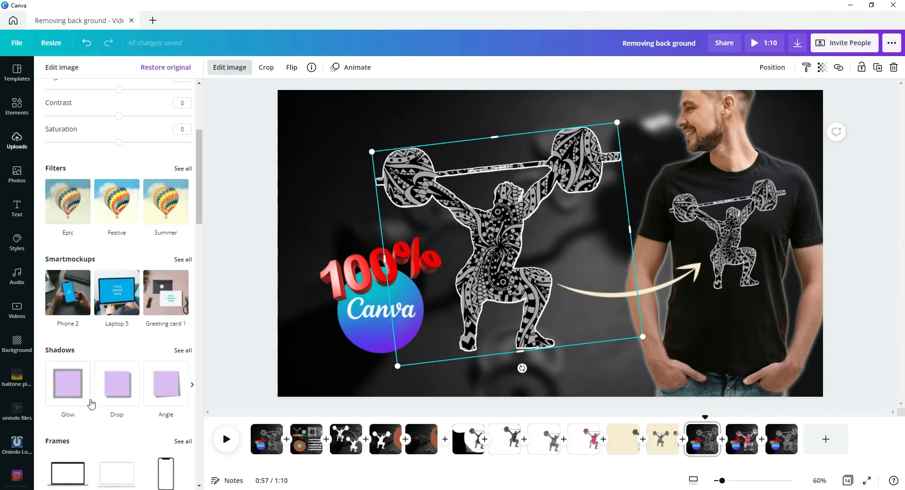
click(79, 397)
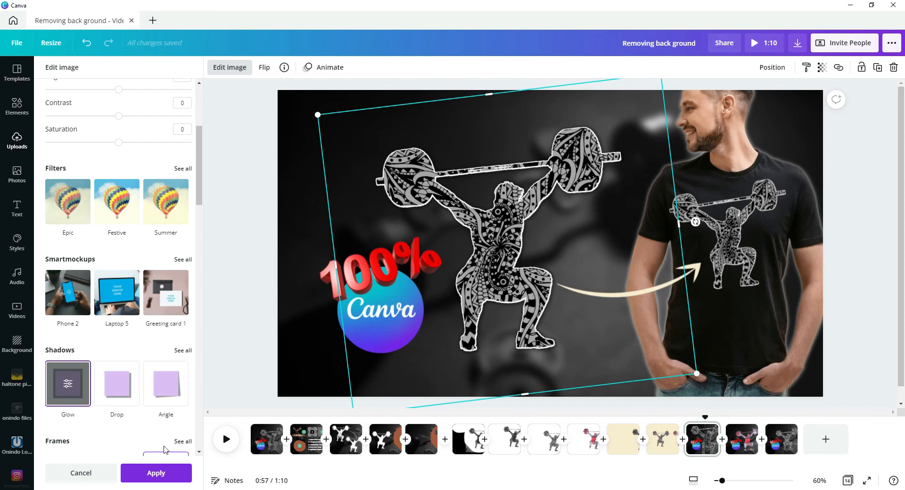
- Set the weightlifter's glow to white with blur 0, transparency 100 and size 0
click(68, 387)
click(183, 190)
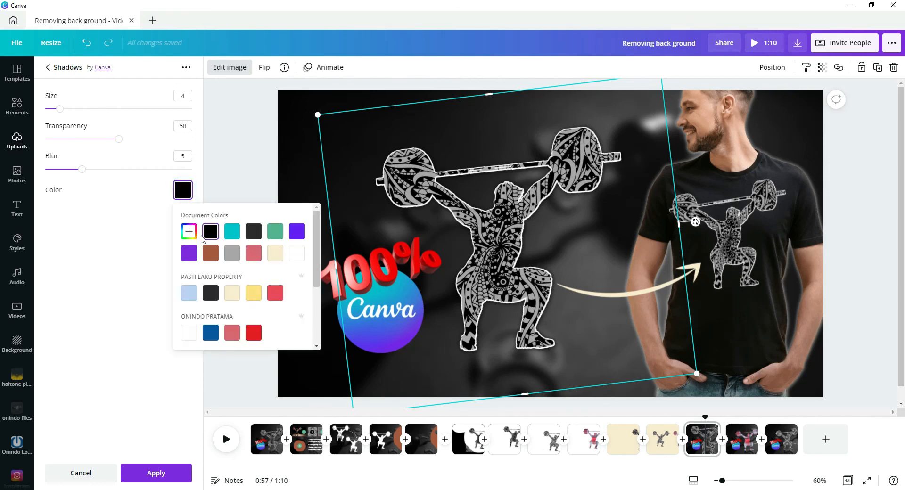
click(190, 334)
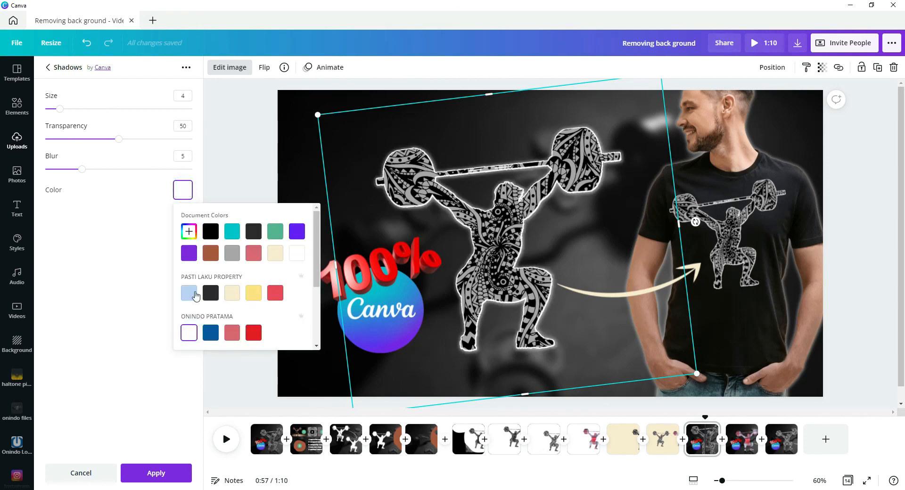
drag(82, 175, 28, 183)
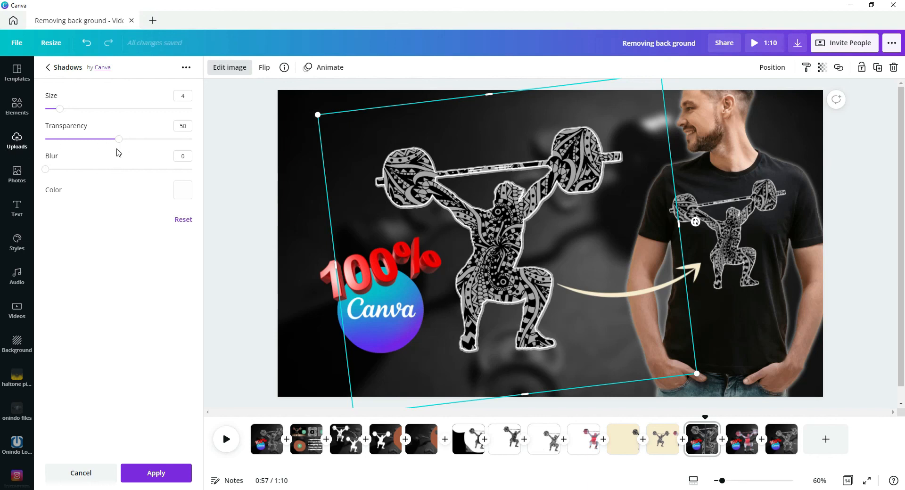
drag(116, 144, 224, 143)
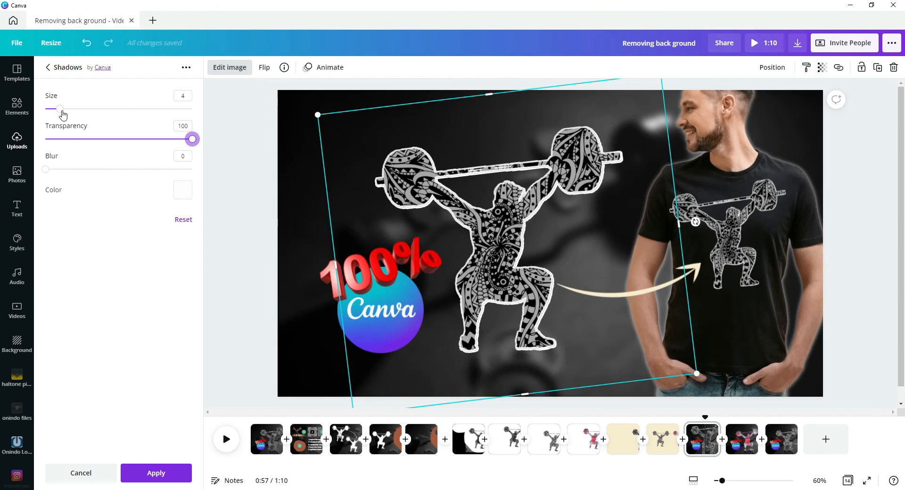
drag(63, 115, 46, 119)
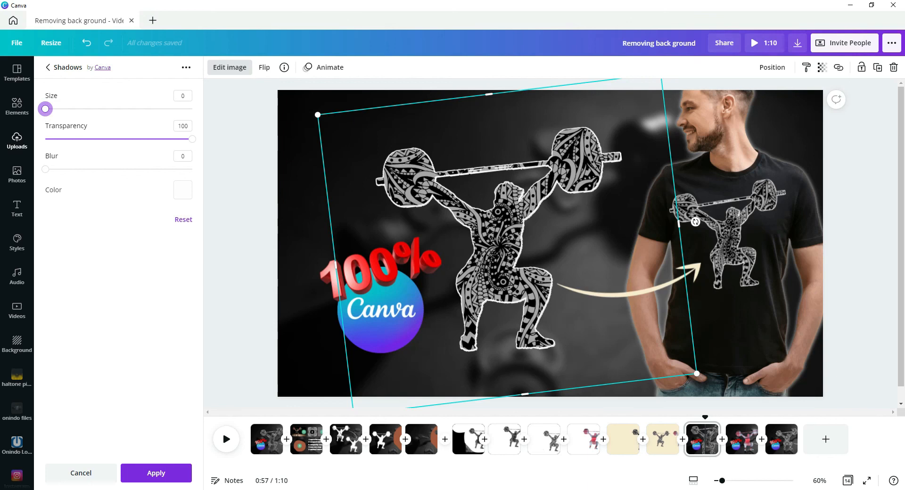
- Discard the open glow edits on page 12 and move the orange-backed weightlifter cutout on page 5 to the page's centre
click(81, 473)
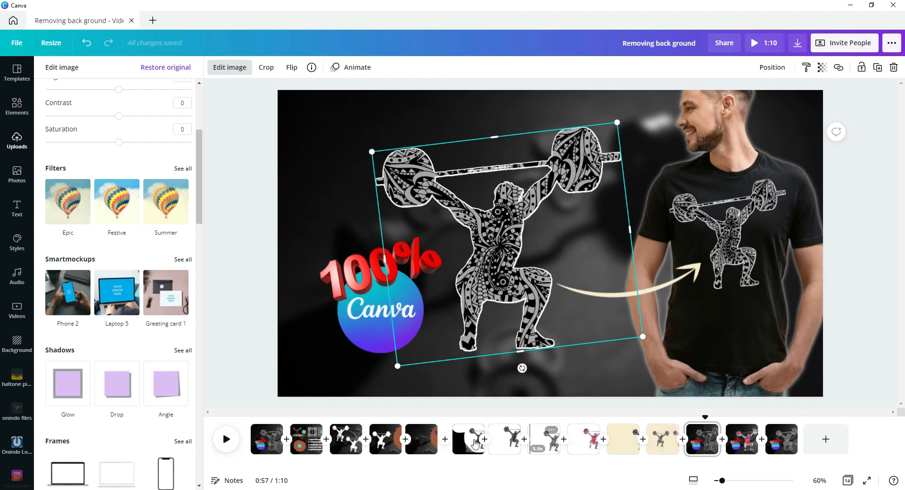
click(428, 440)
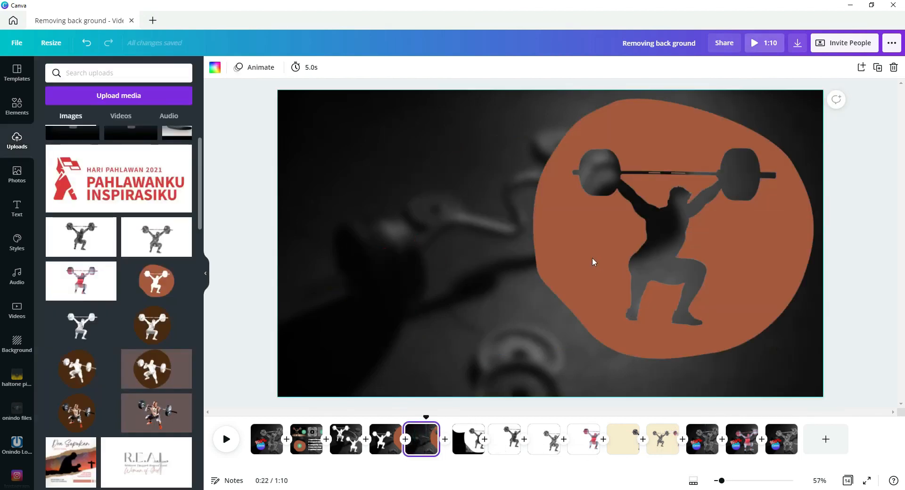
click(591, 255)
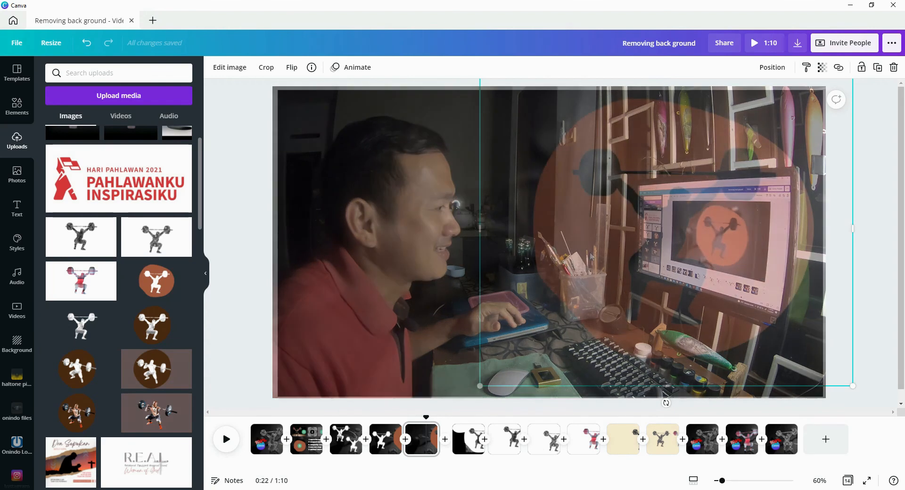
drag(601, 273, 456, 273)
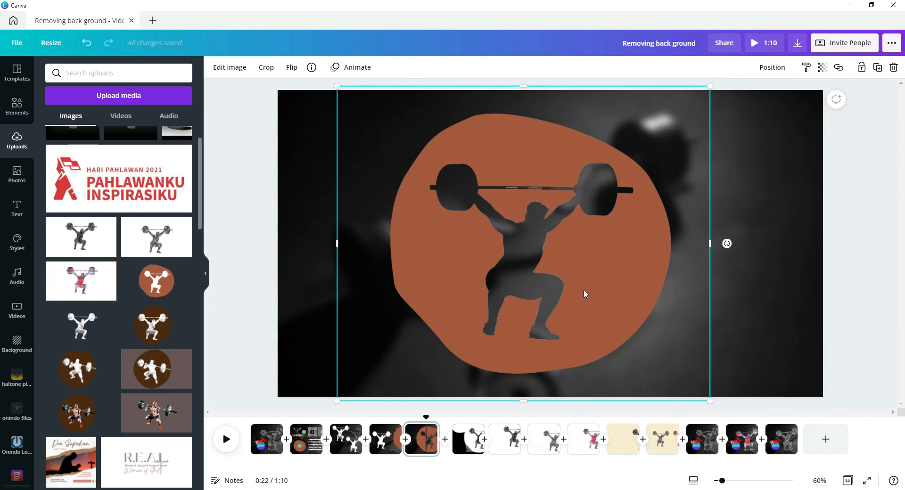
drag(584, 287, 605, 283)
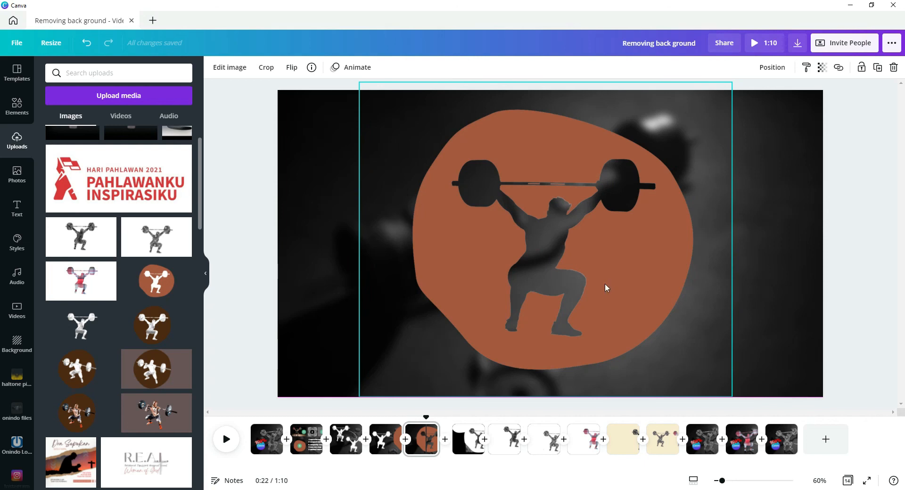
drag(605, 284, 606, 284)
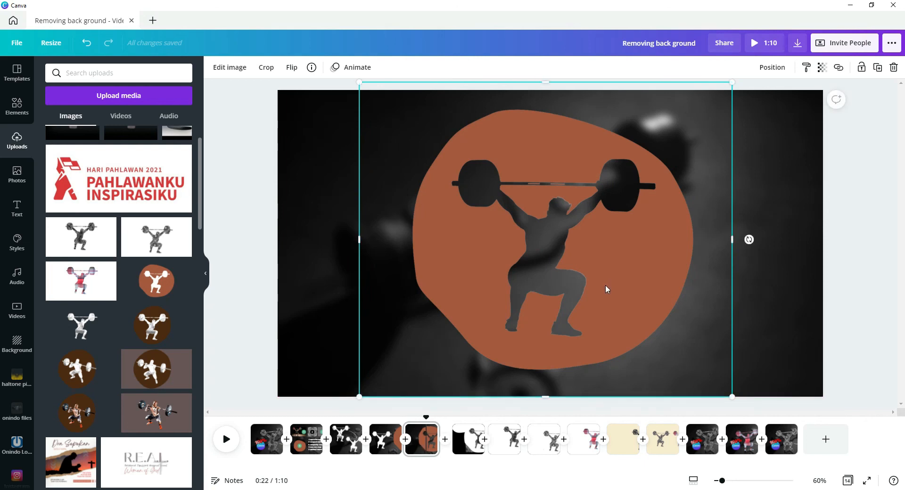
- Review the ornament, plaid and snowflake T-shirt mockups on pages 12 to 14, and select the plaid weightlifter on page 13's shirt
click(715, 443)
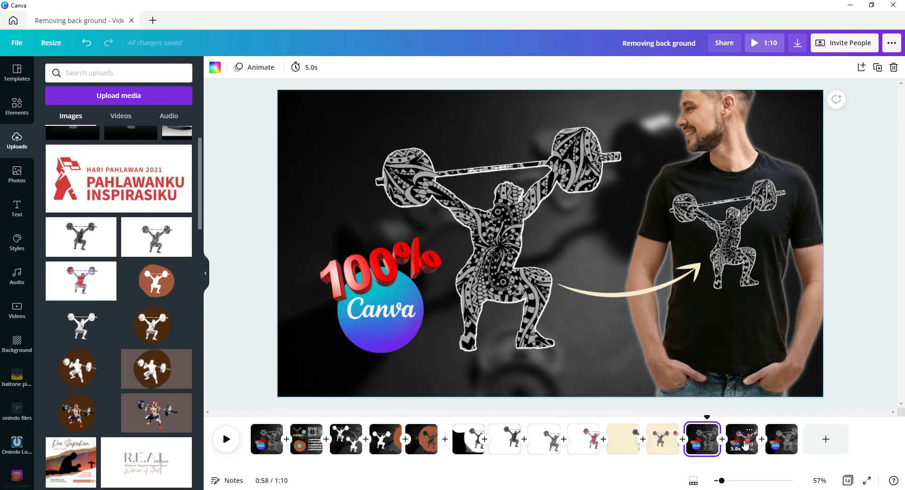
click(746, 444)
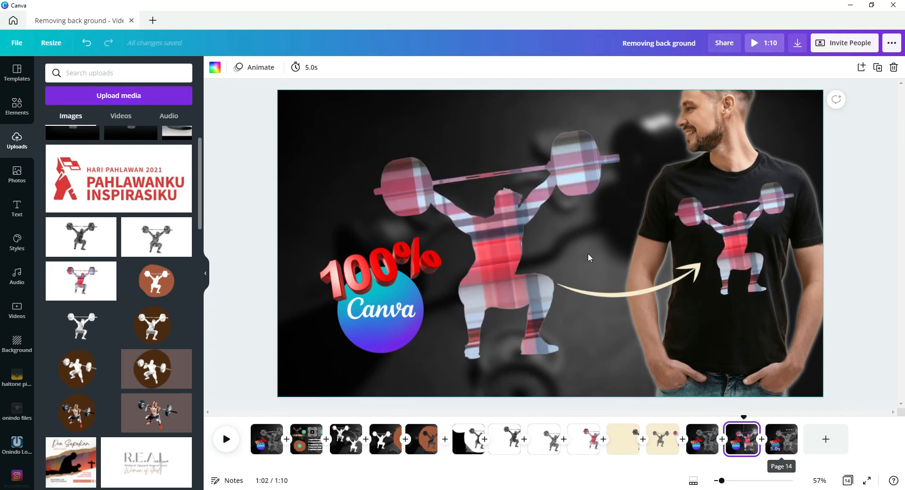
click(787, 440)
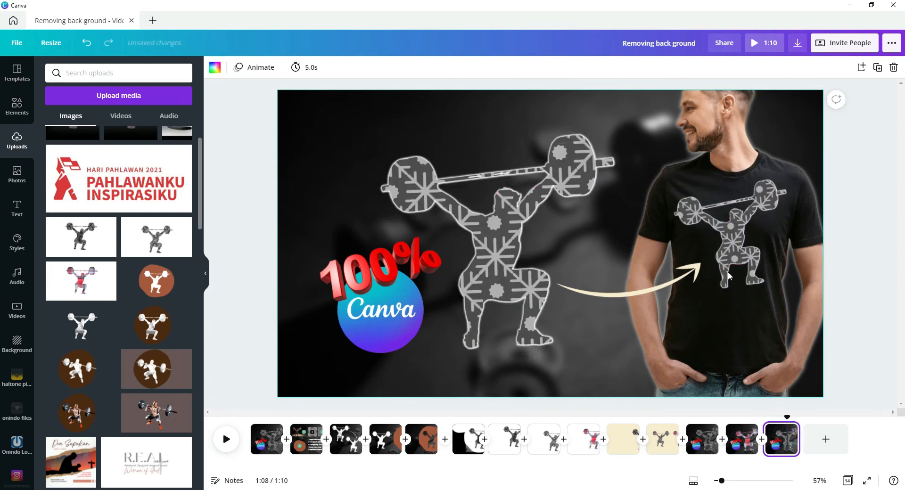
click(750, 430)
click(675, 327)
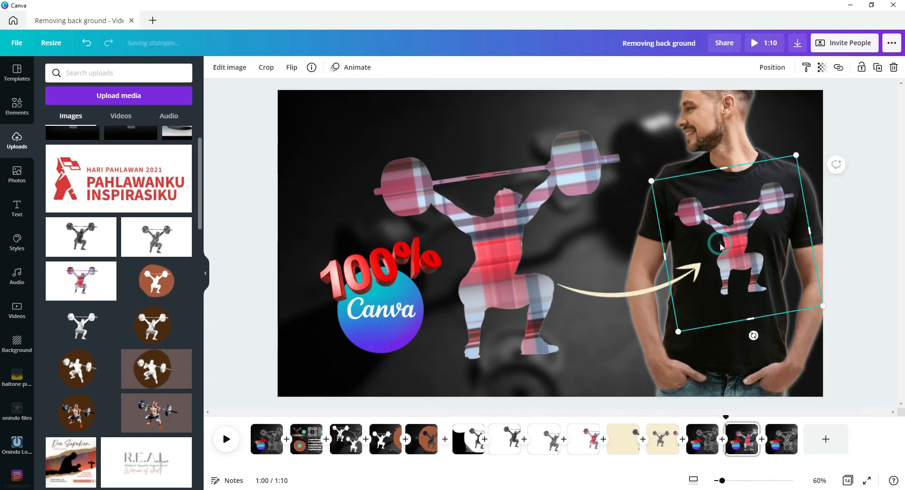